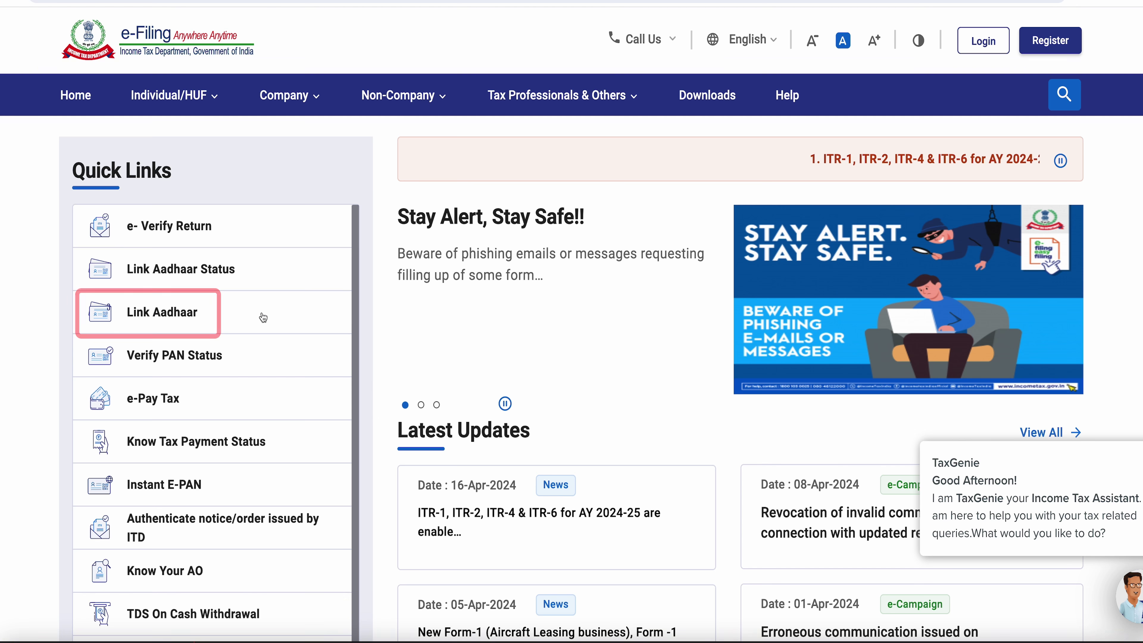
{"action": "left_click", "coordinate": [316, 413]}
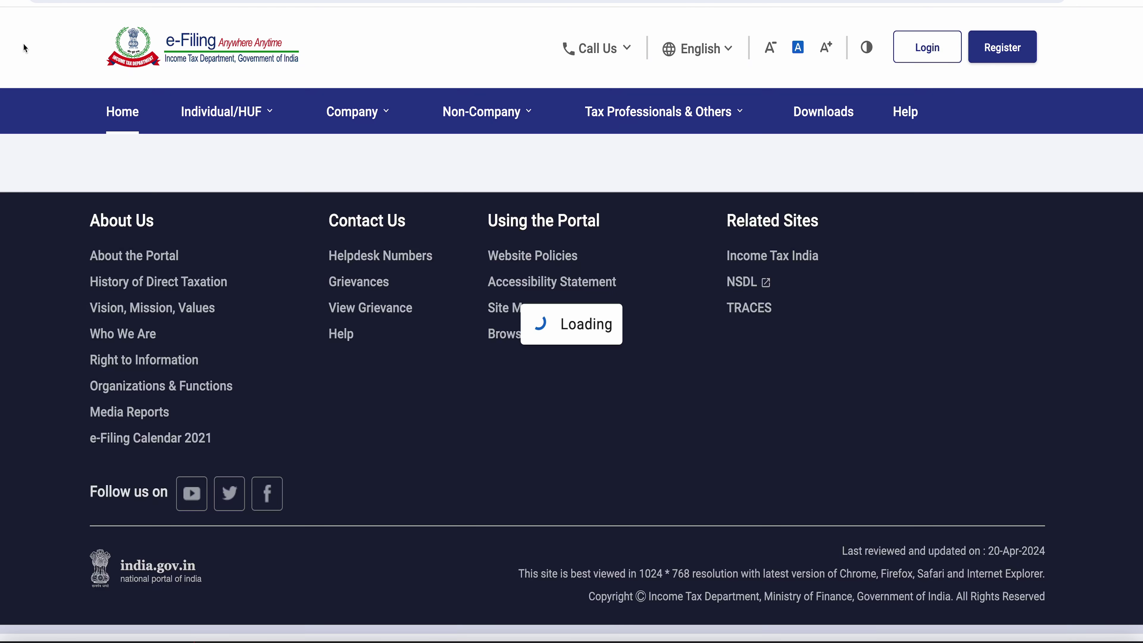
{"action": "scroll", "coordinate": [669, 447], "scroll_direction": "down", "scroll_amount": 2}
{"action": "scroll", "coordinate": [540, 473], "scroll_direction": "down", "scroll_amount": 4}
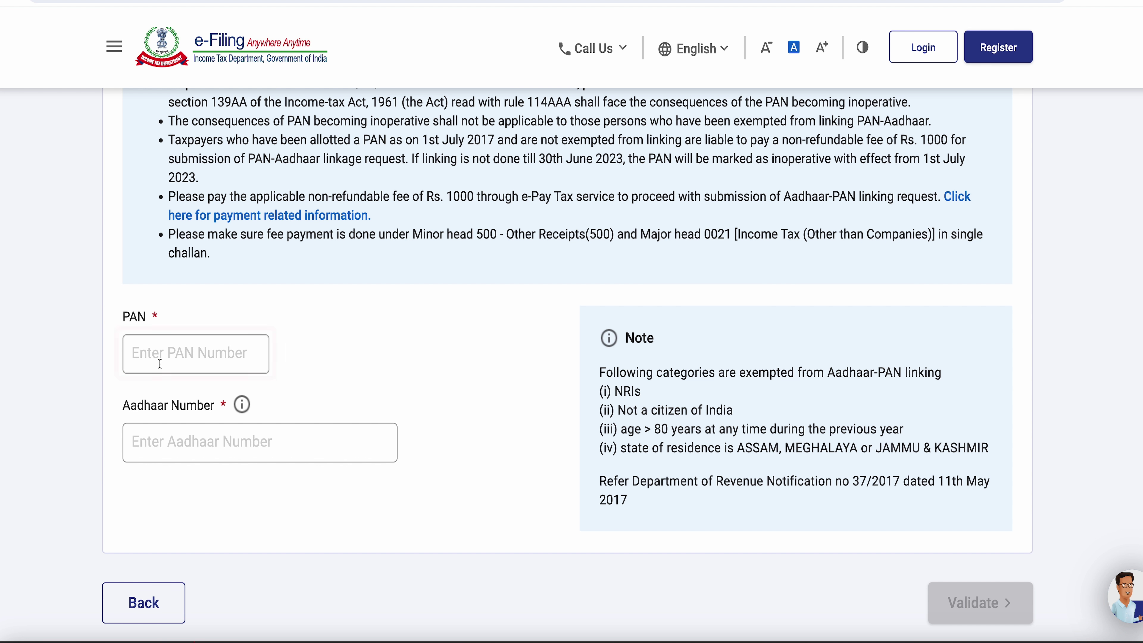
{"action": "key", "text": "Tab"}
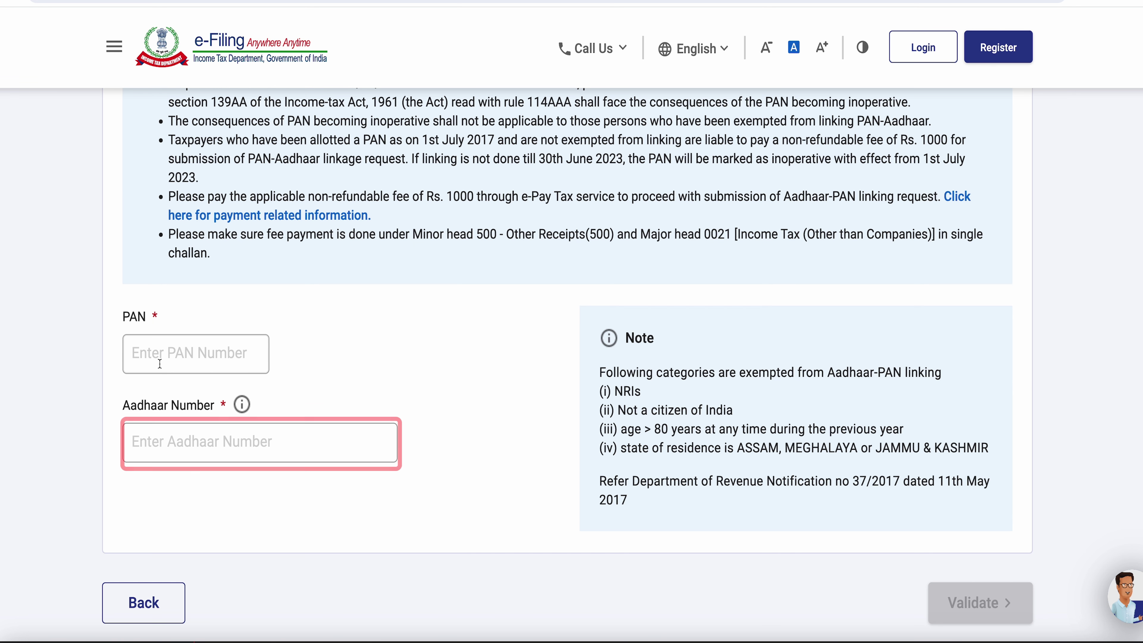
{"action": "key", "text": "Tab"}
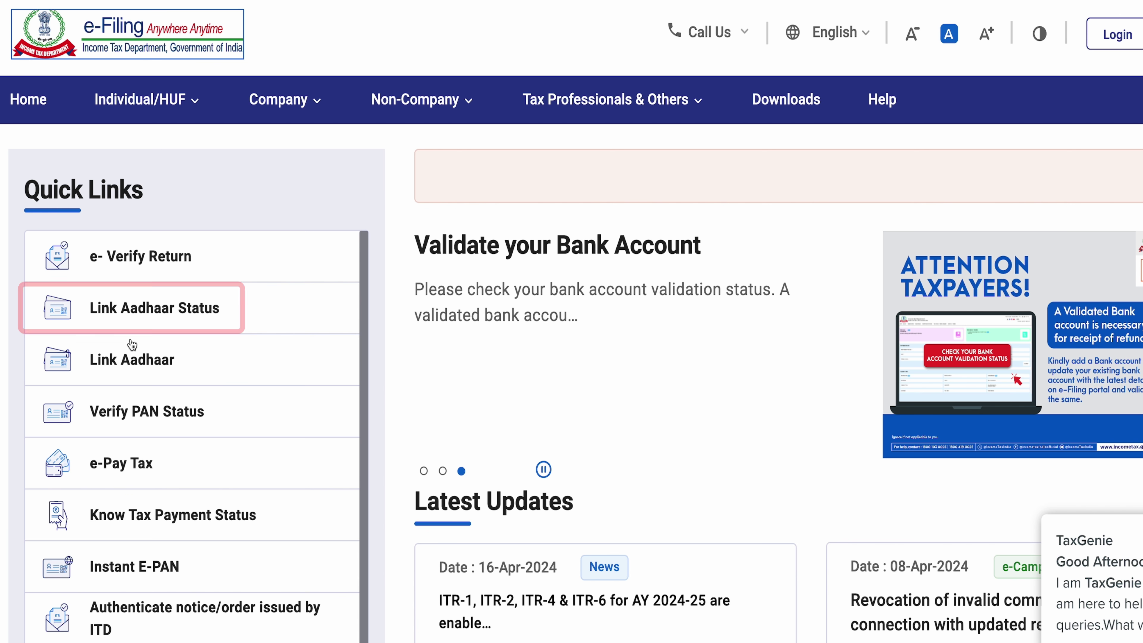
Step: Check the link status for the PAN and Aadhaar number, re-entering the Aadhaar number; it shows not linked
{"action": "left_click", "coordinate": [155, 311]}
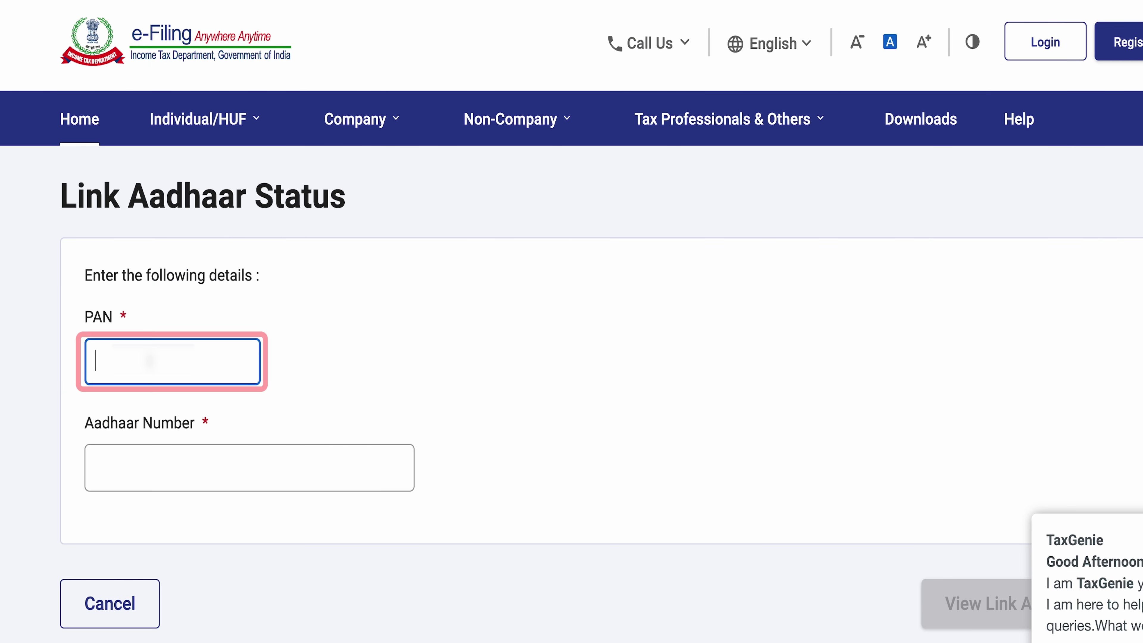
{"action": "key", "text": "ctrl+v"}
{"action": "left_click", "coordinate": [192, 459]}
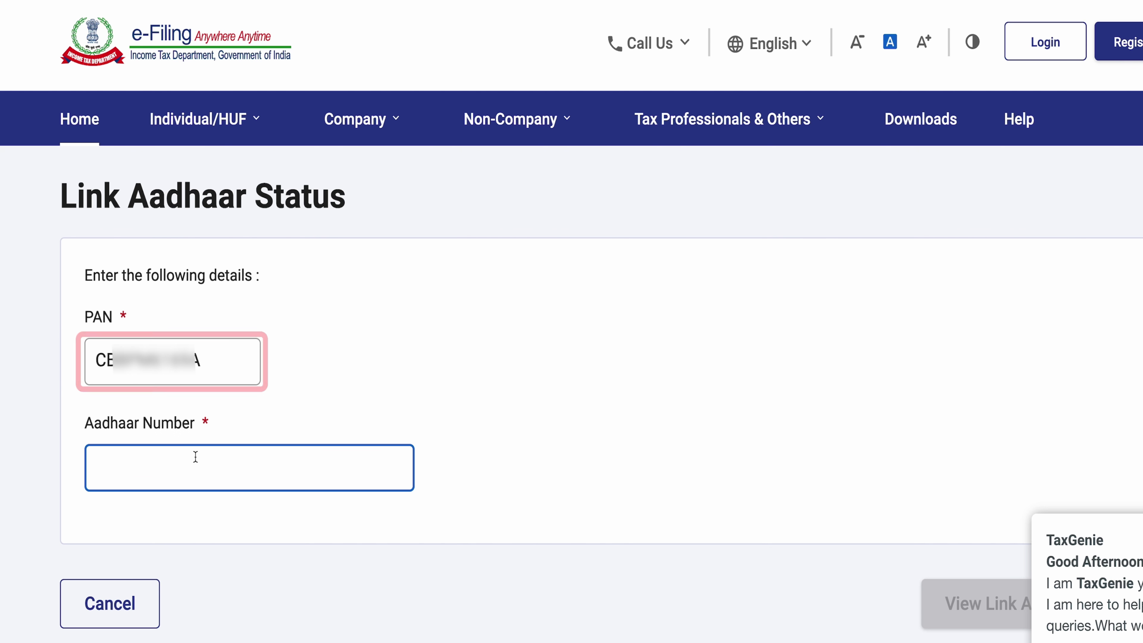
{"action": "key", "text": "ctrl+v"}
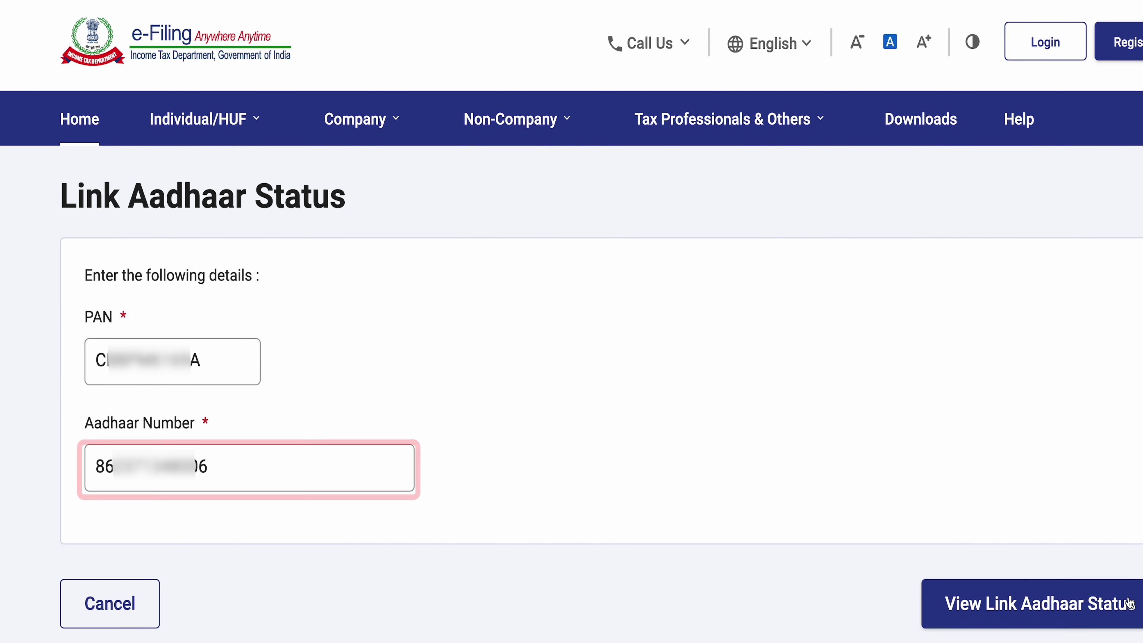
{"action": "left_click", "coordinate": [1080, 623]}
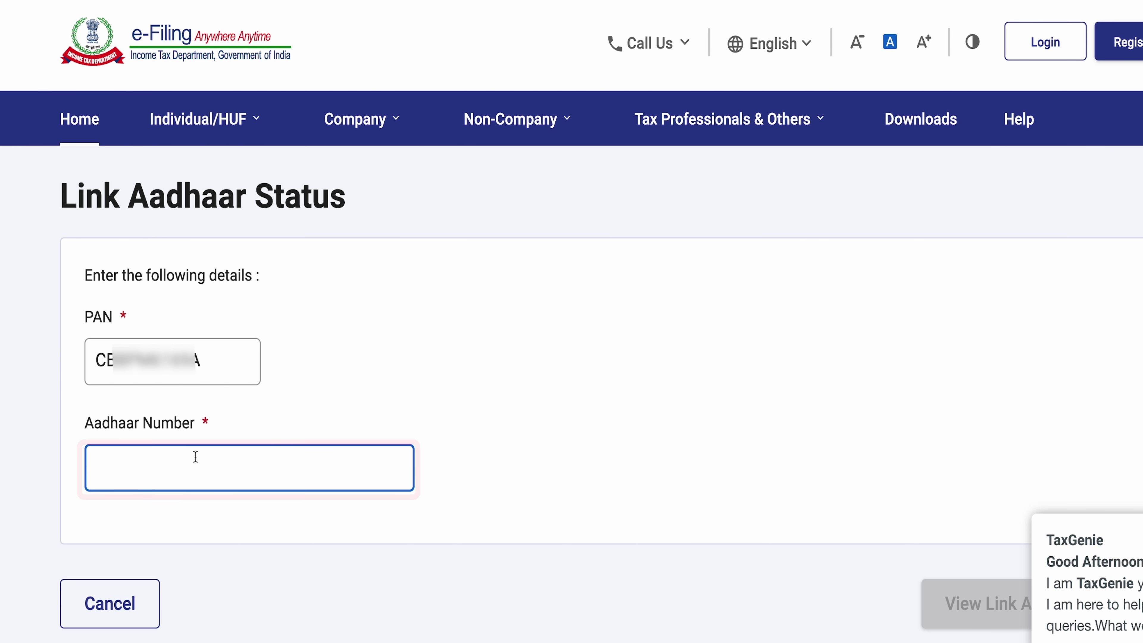
{"action": "key", "text": "ctrl+v"}
{"action": "left_click", "coordinate": [1081, 623]}
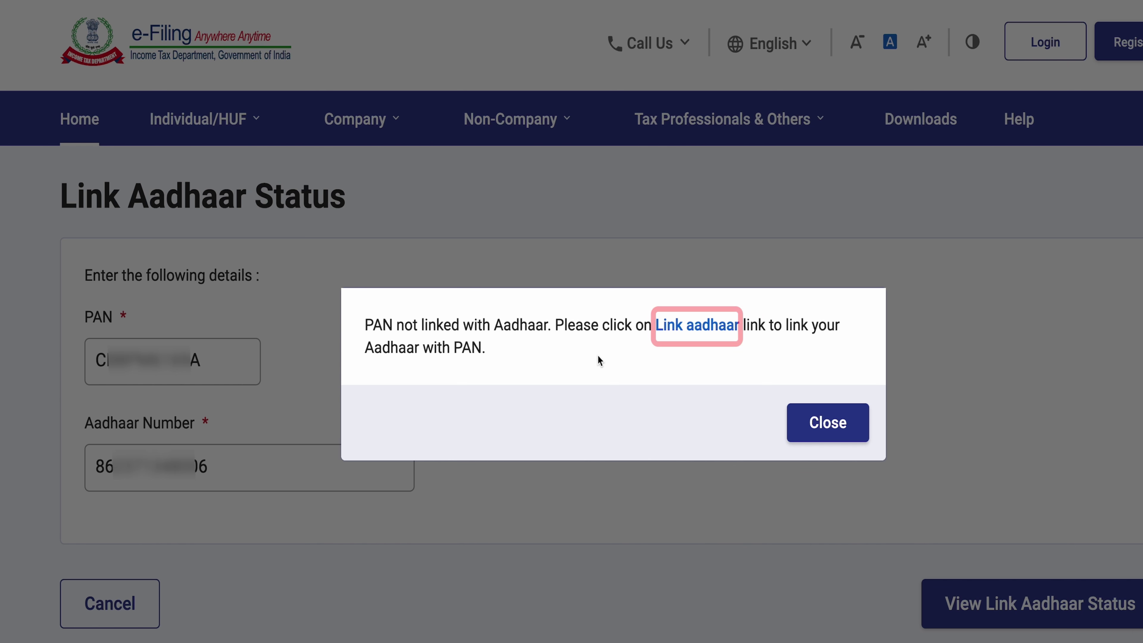
Step: Enter the PAN and Aadhaar number on the Link Aadhaar request page and validate; it reports no payment, so the Rs. 1000 fee is required
{"action": "left_click", "coordinate": [692, 325]}
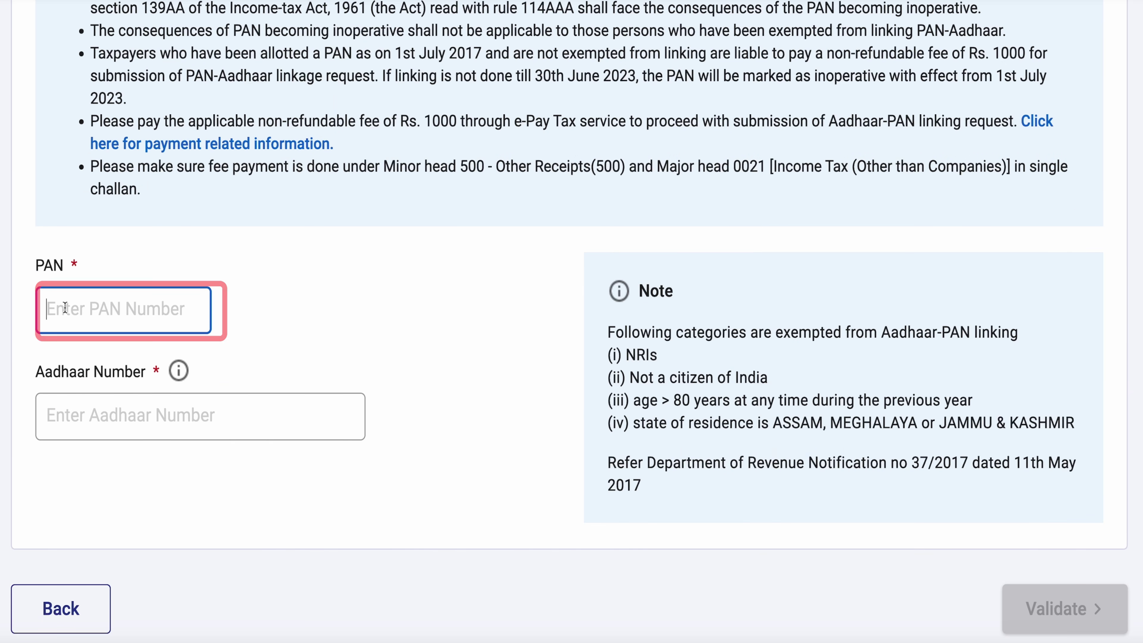
{"action": "type", "text": "****"}
{"action": "left_click", "coordinate": [136, 422]}
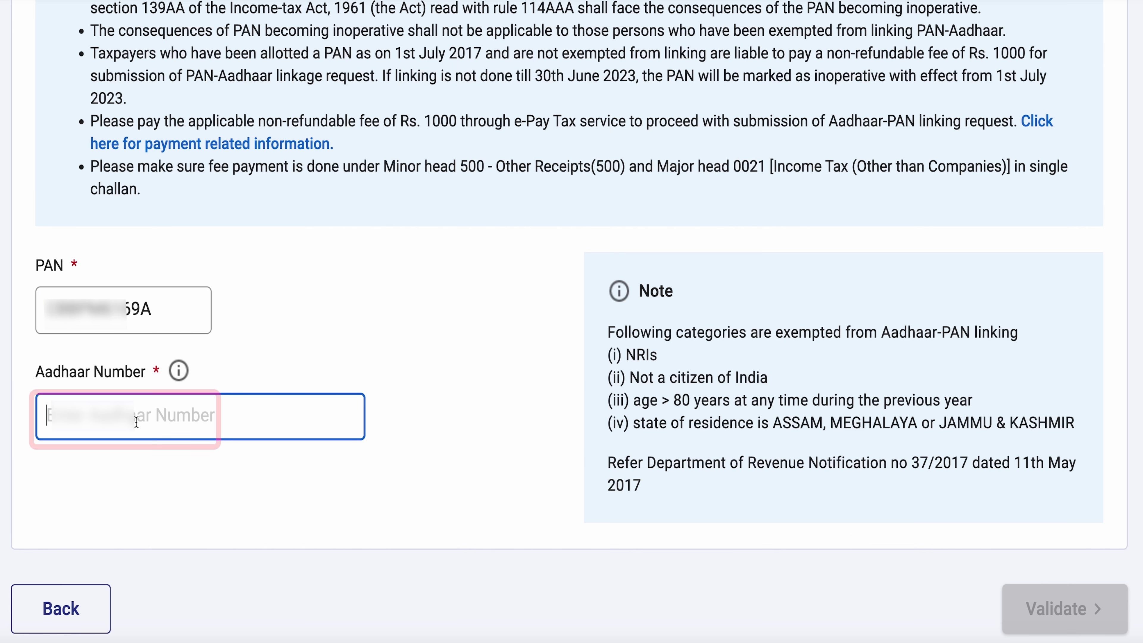
{"action": "type", "text": "8*006"}
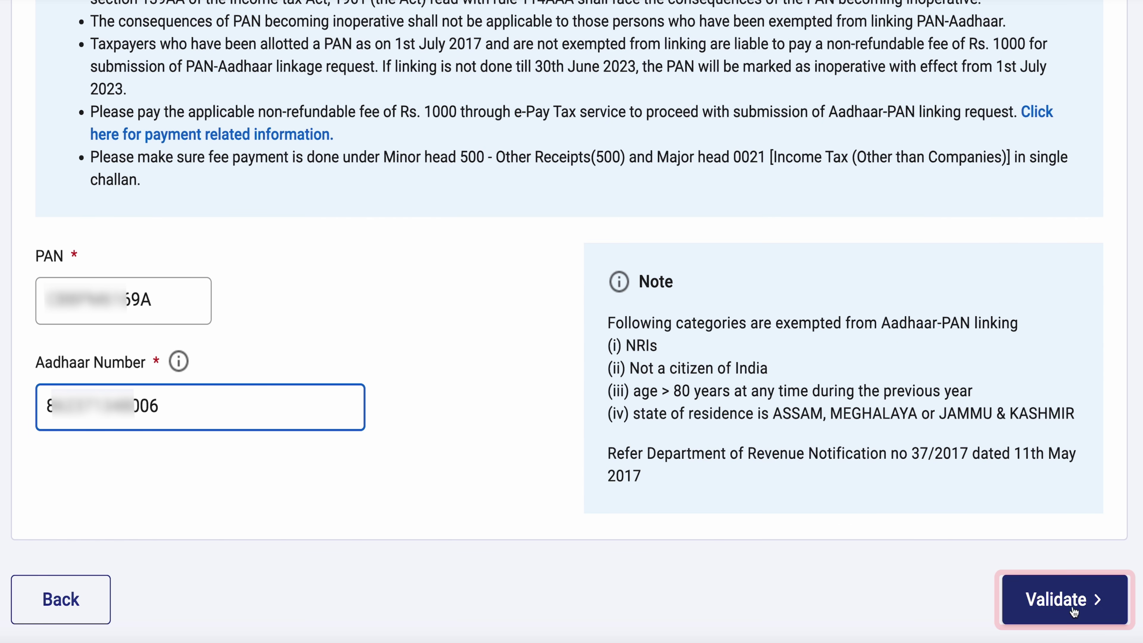
{"action": "left_click", "coordinate": [1058, 600]}
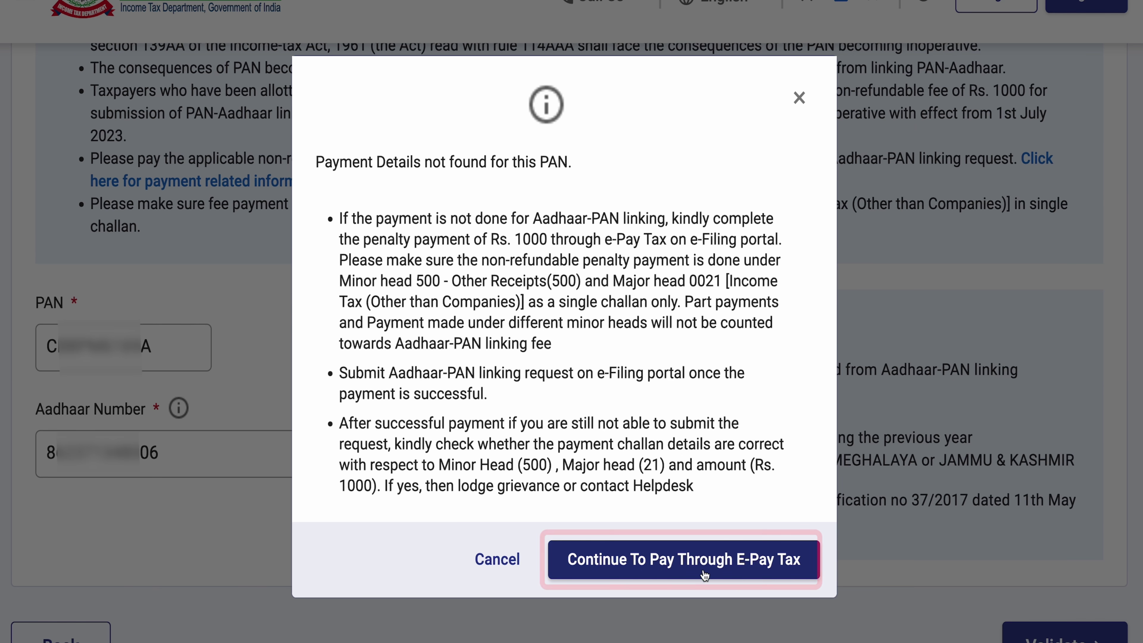
Step: On e-Pay Tax, fill in the PAN, its confirmation and the mobile number, then continue to OTP verification
{"action": "left_click", "coordinate": [700, 563]}
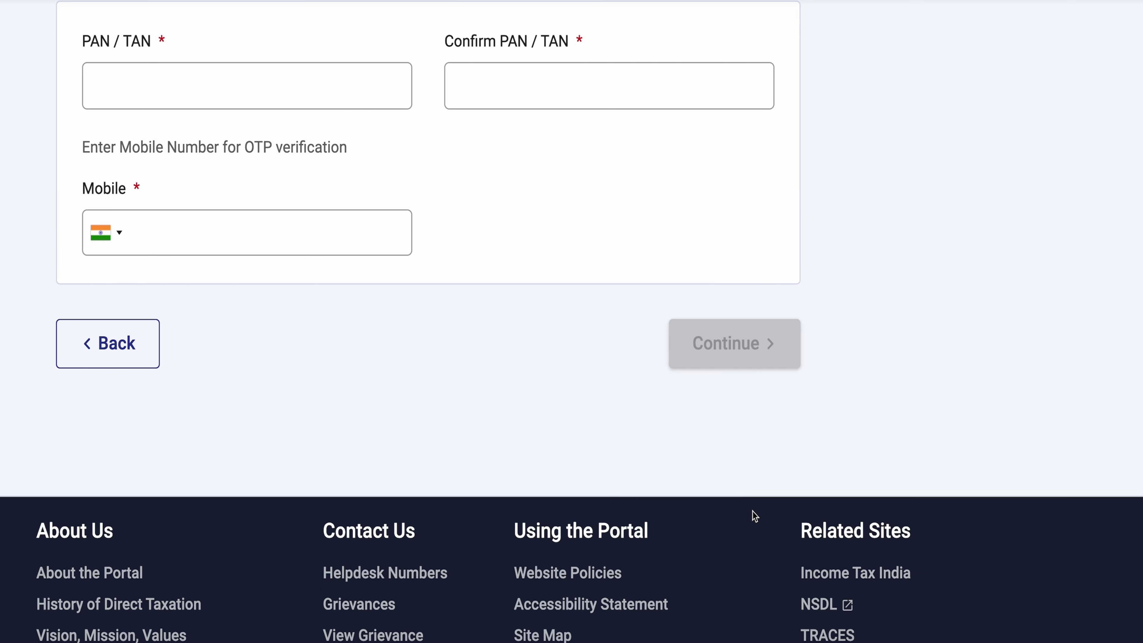
{"action": "scroll", "coordinate": [754, 515], "scroll_direction": "up", "scroll_amount": 5}
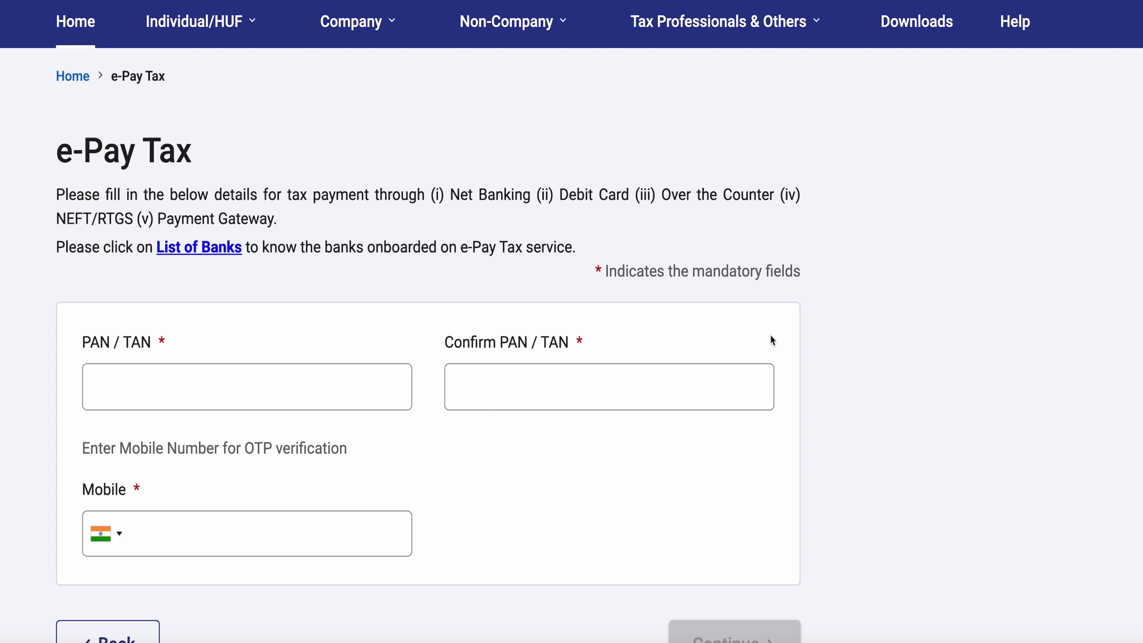
{"action": "scroll", "coordinate": [767, 335], "scroll_direction": "down", "scroll_amount": 2}
{"action": "left_click", "coordinate": [321, 300]}
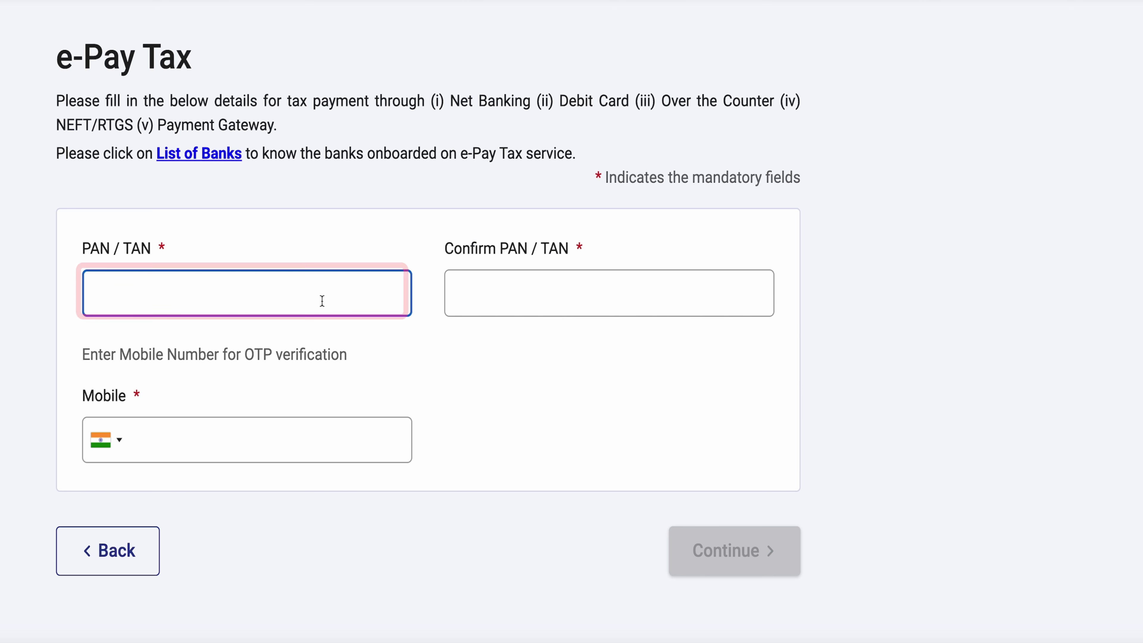
{"action": "key", "text": "ctrl+v"}
{"action": "left_click", "coordinate": [578, 302]}
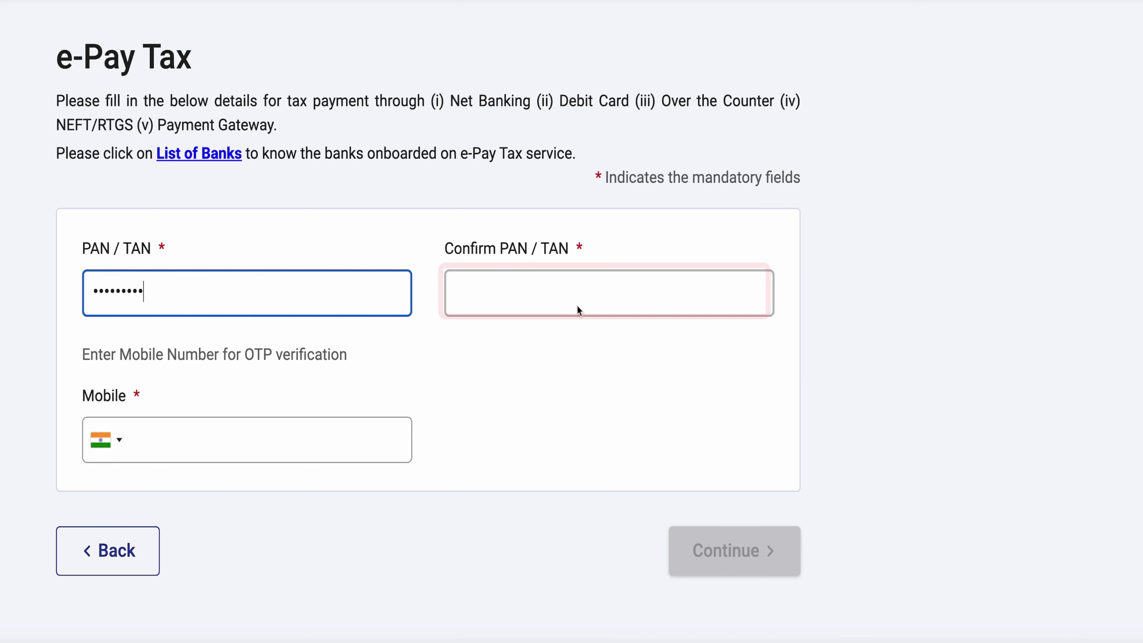
{"action": "left_click", "coordinate": [578, 305]}
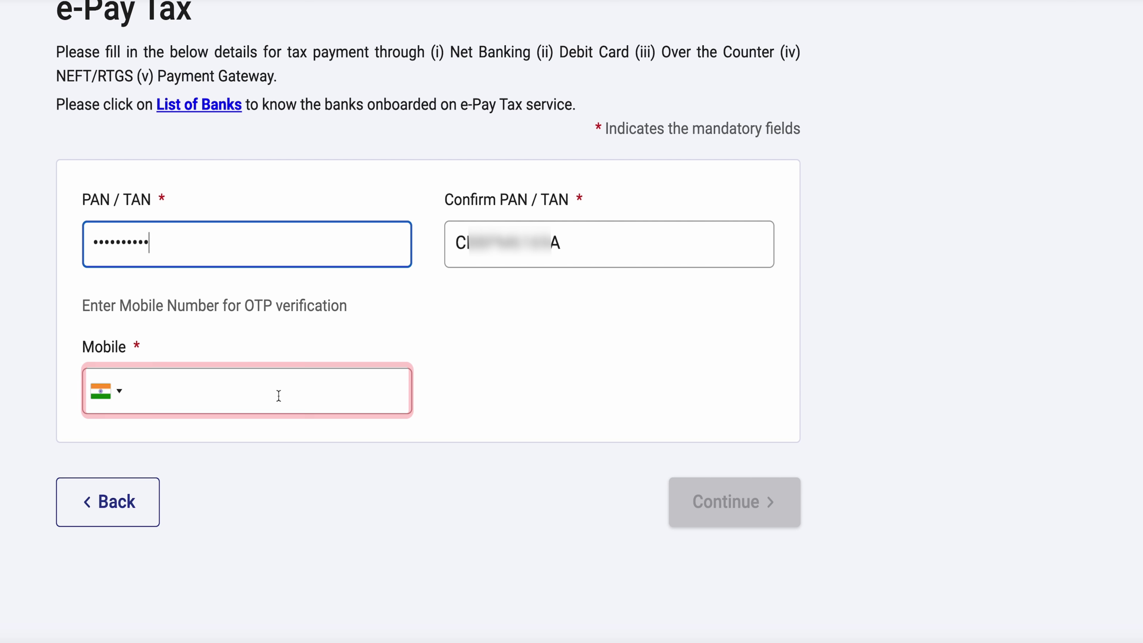
{"action": "left_click", "coordinate": [273, 394]}
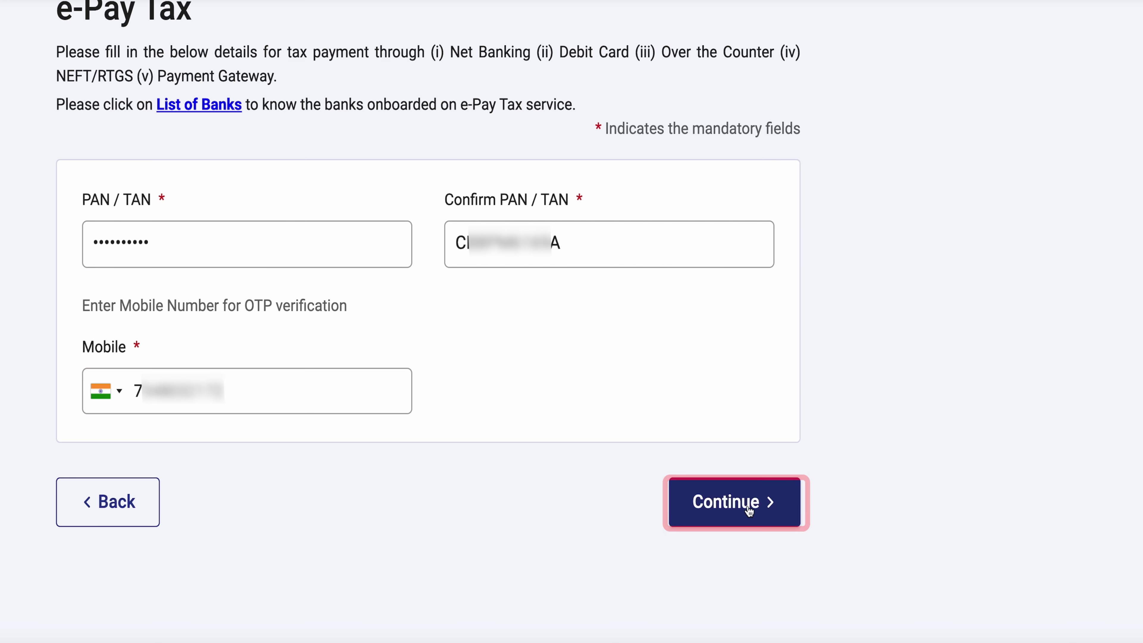
{"action": "left_click", "coordinate": [743, 504]}
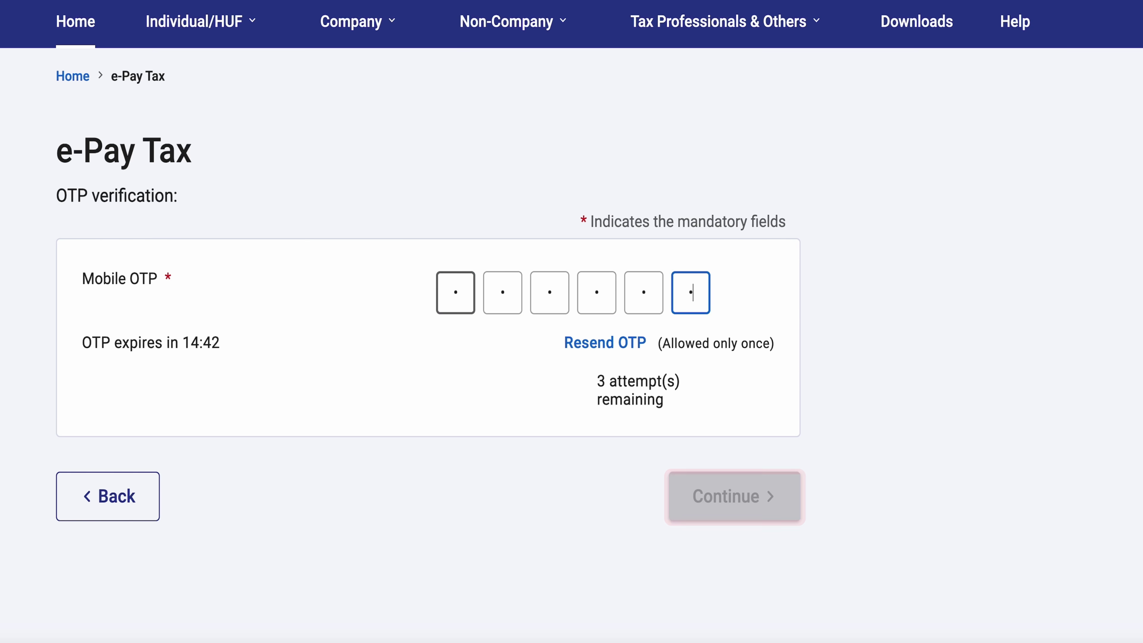
Step: Verify the six-digit mobile OTP and continue past the success page to the payment categories
{"action": "type", "text": "1"}
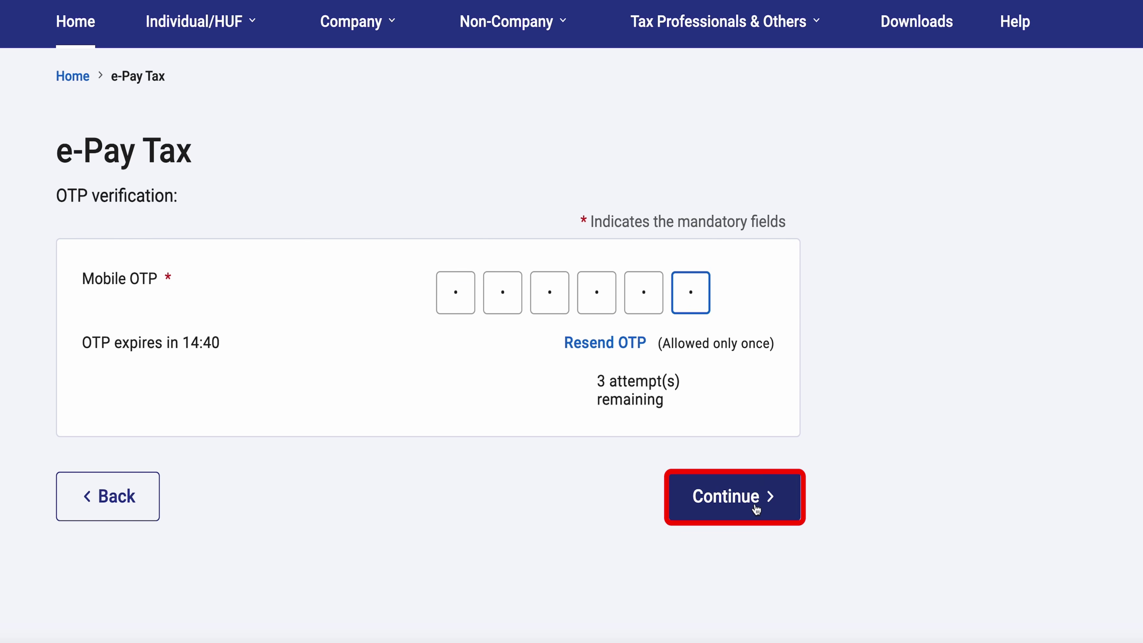
{"action": "left_click", "coordinate": [756, 509]}
{"action": "scroll", "coordinate": [277, 310], "scroll_direction": "down", "scroll_amount": 1}
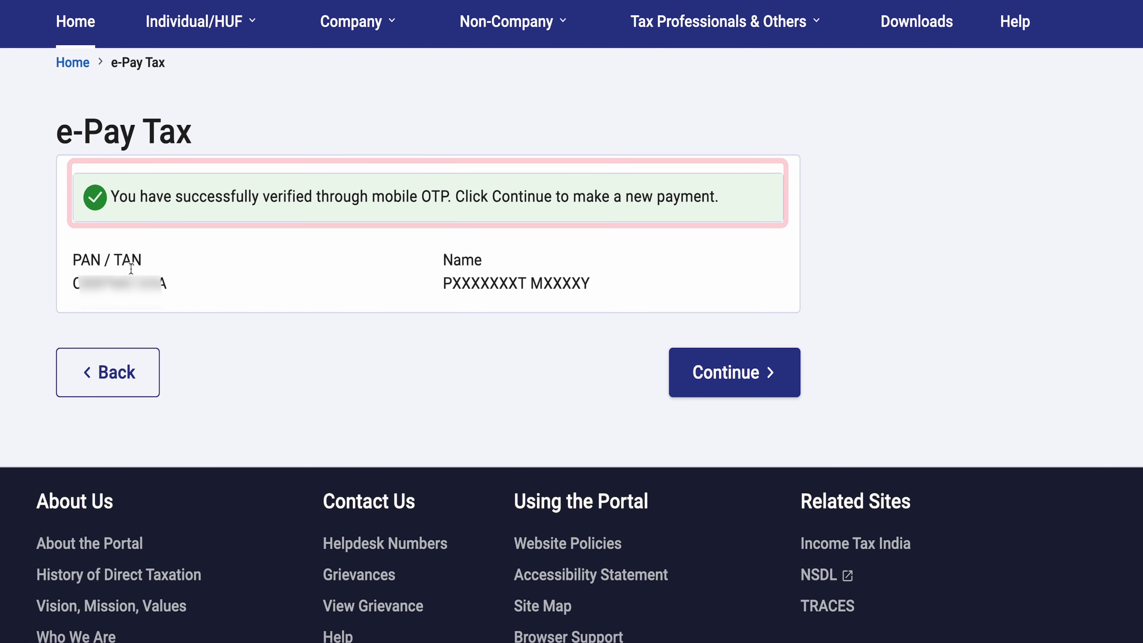
{"action": "scroll", "coordinate": [517, 349], "scroll_direction": "up", "scroll_amount": 1}
{"action": "left_click", "coordinate": [740, 392]}
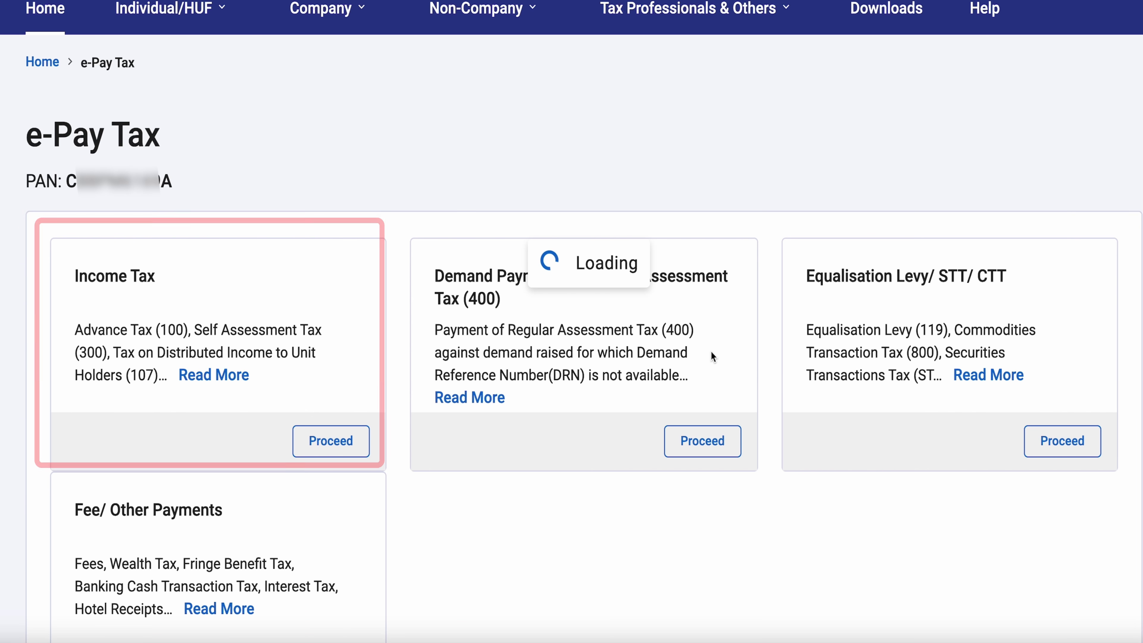
Step: Start an Income Tax payment for assessment year 2025-26
{"action": "scroll", "coordinate": [363, 481], "scroll_direction": "down", "scroll_amount": 3}
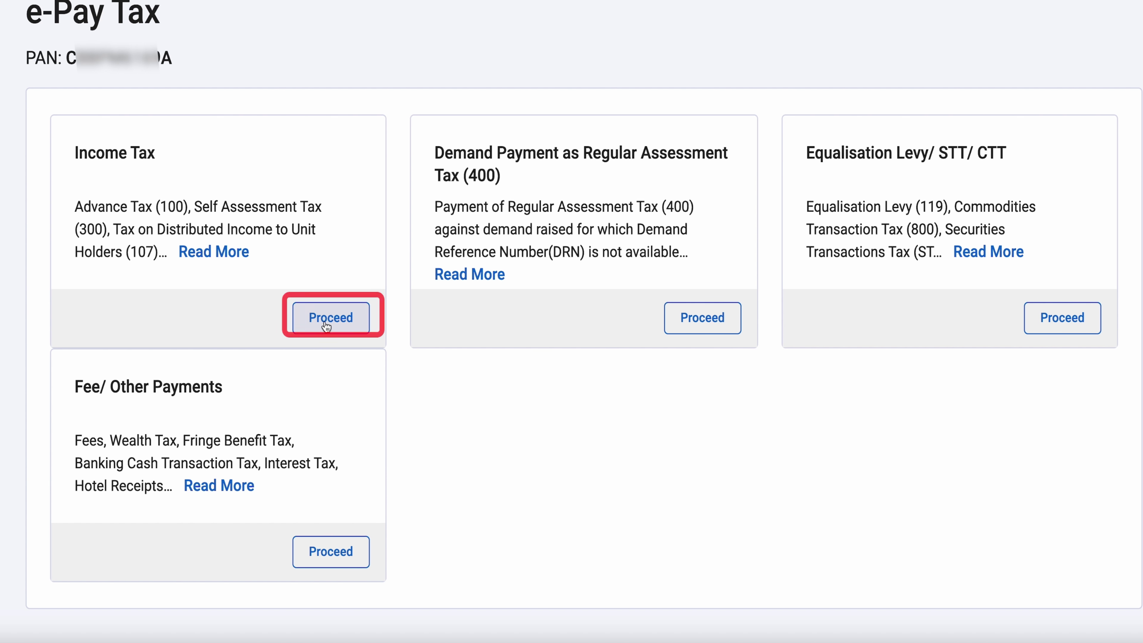
{"action": "left_click", "coordinate": [324, 320]}
{"action": "scroll", "coordinate": [363, 280], "scroll_direction": "down", "scroll_amount": 2}
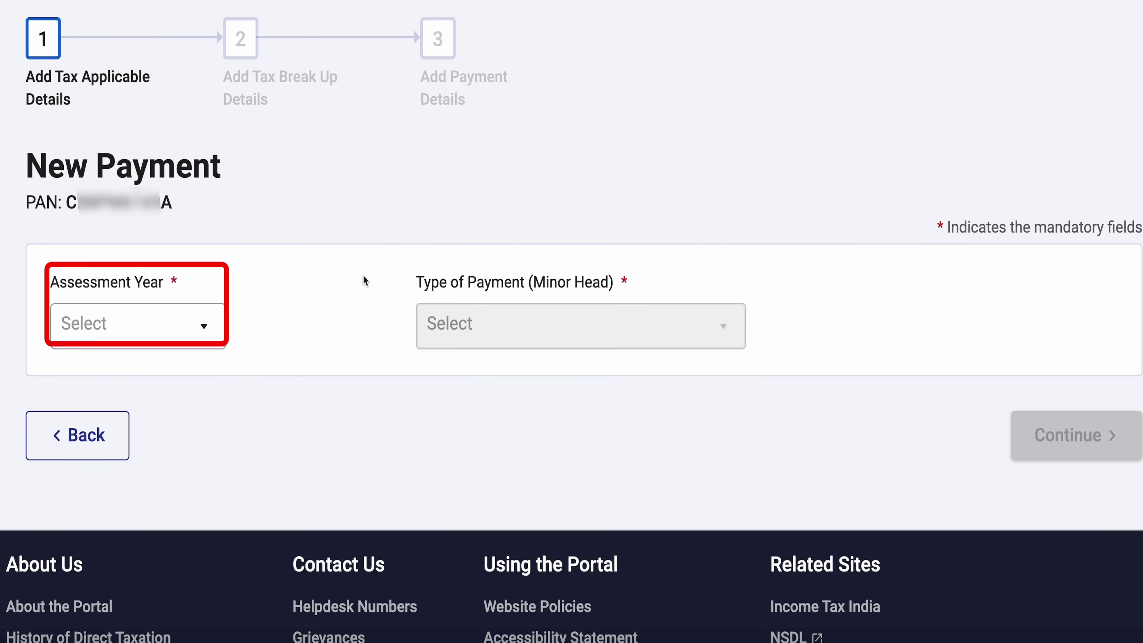
{"action": "left_click", "coordinate": [205, 328]}
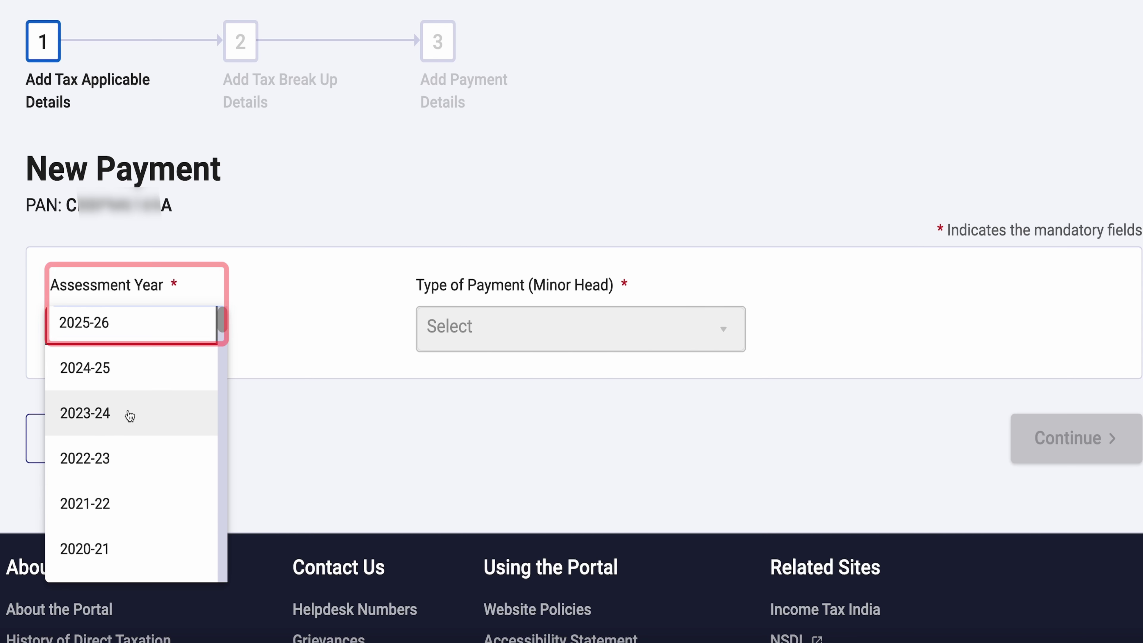
{"action": "left_click", "coordinate": [115, 333]}
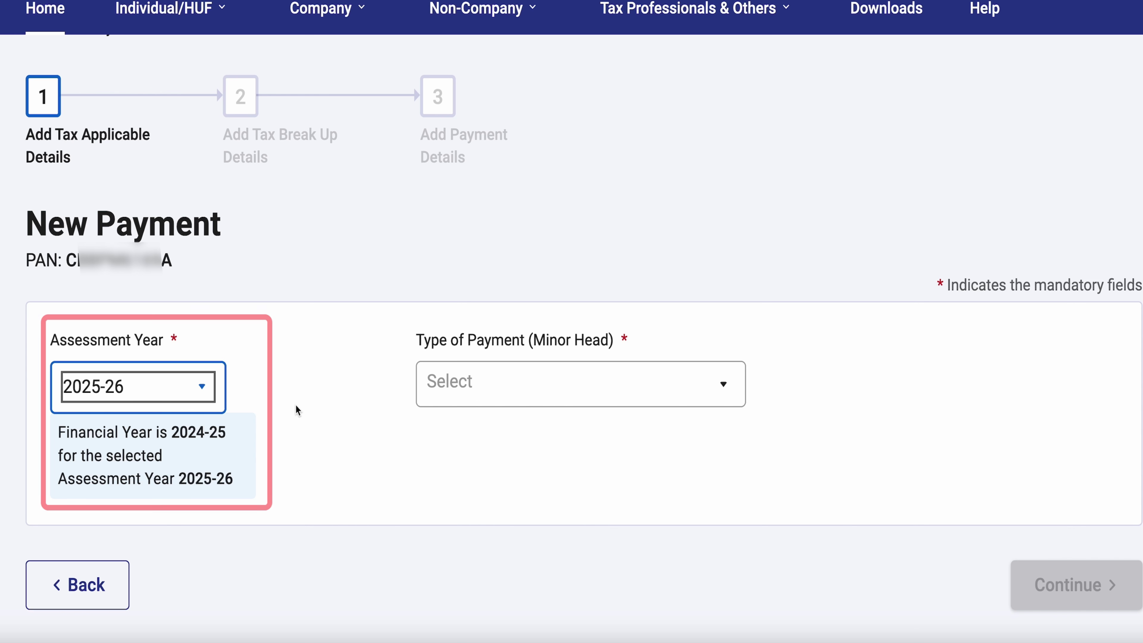
Step: Choose Other Receipts (500) with the fee for delay in linking PAN with Aadhaar, and continue to tax break-up
{"action": "left_click", "coordinate": [619, 400]}
{"action": "scroll", "coordinate": [596, 393], "scroll_direction": "down", "scroll_amount": 2}
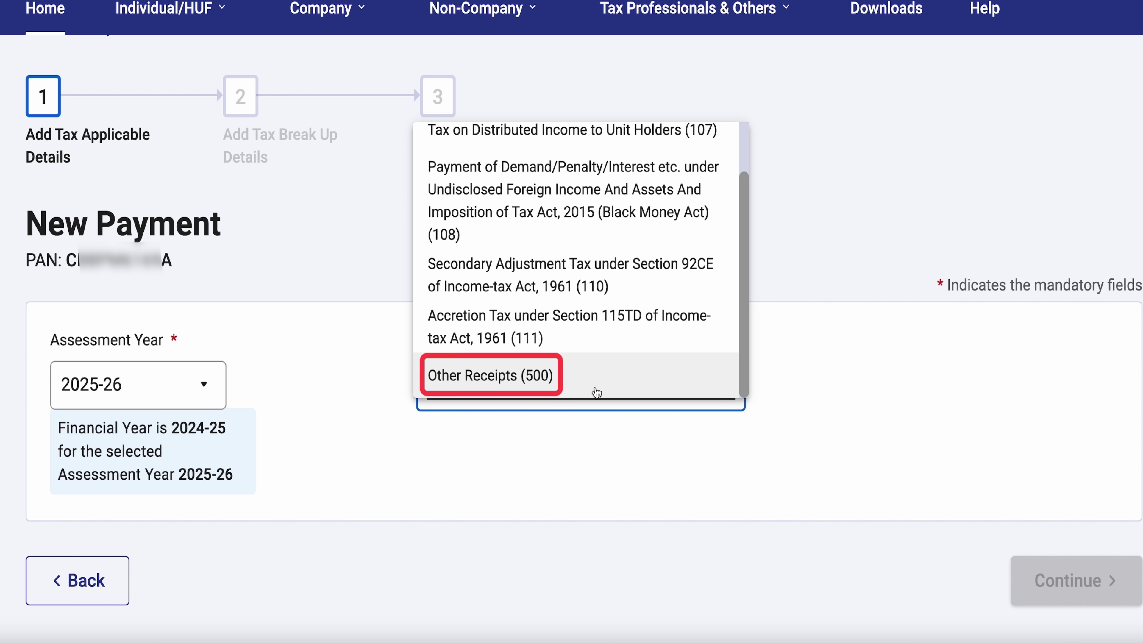
{"action": "left_click", "coordinate": [516, 377]}
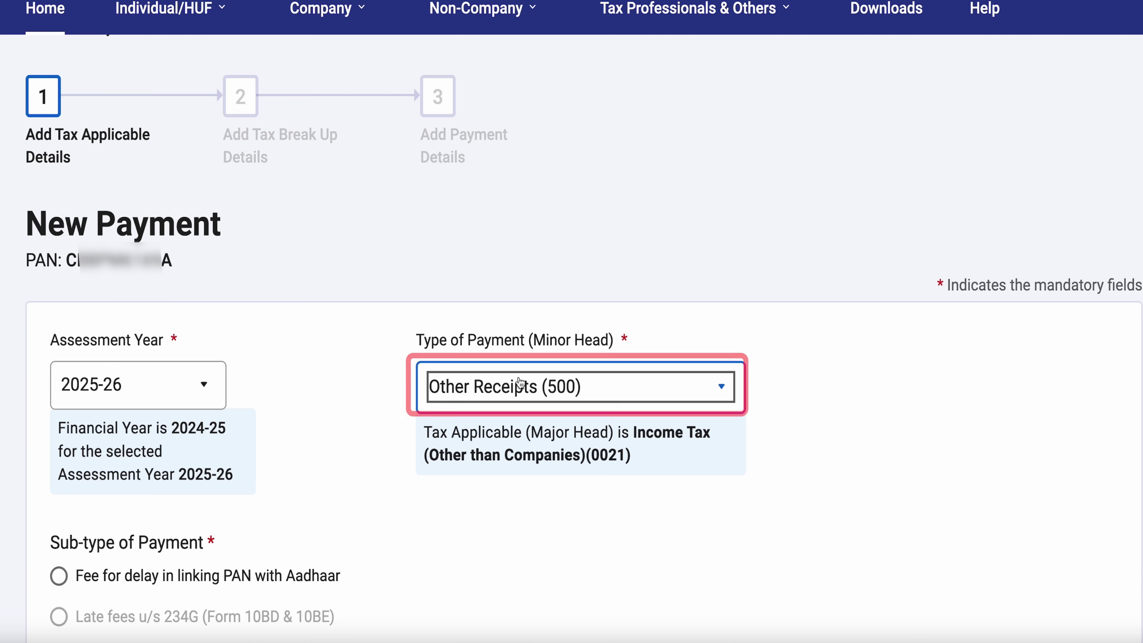
{"action": "scroll", "coordinate": [846, 477], "scroll_direction": "down", "scroll_amount": 2}
{"action": "scroll", "coordinate": [675, 450], "scroll_direction": "down", "scroll_amount": 2}
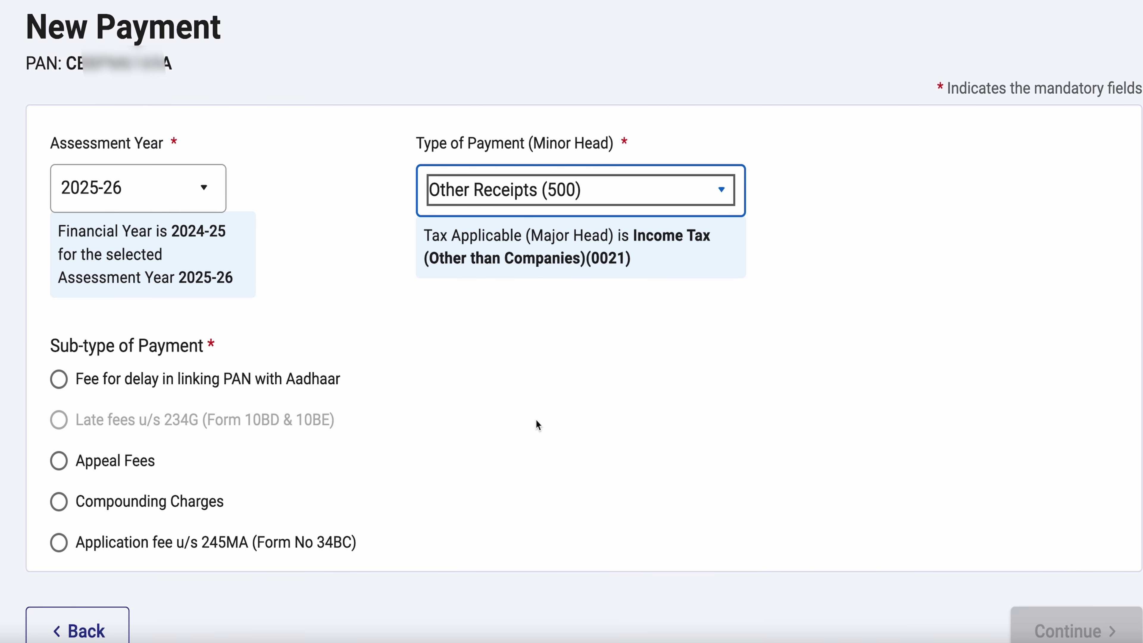
{"action": "scroll", "coordinate": [607, 437], "scroll_direction": "up", "scroll_amount": 1}
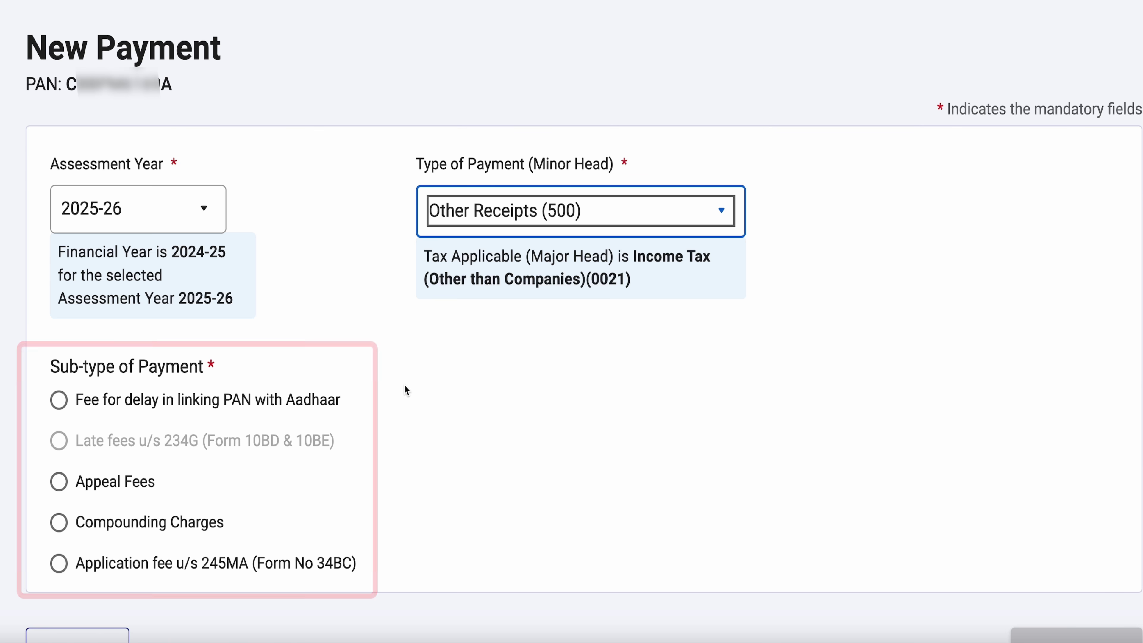
{"action": "scroll", "coordinate": [405, 388], "scroll_direction": "down", "scroll_amount": 3}
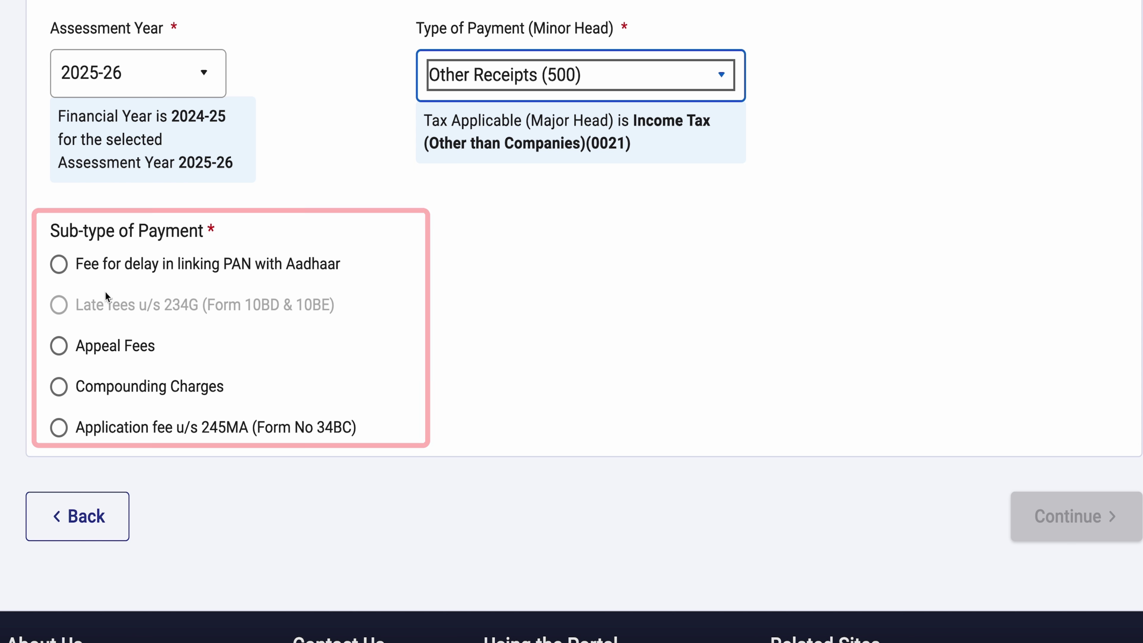
{"action": "left_click", "coordinate": [106, 264]}
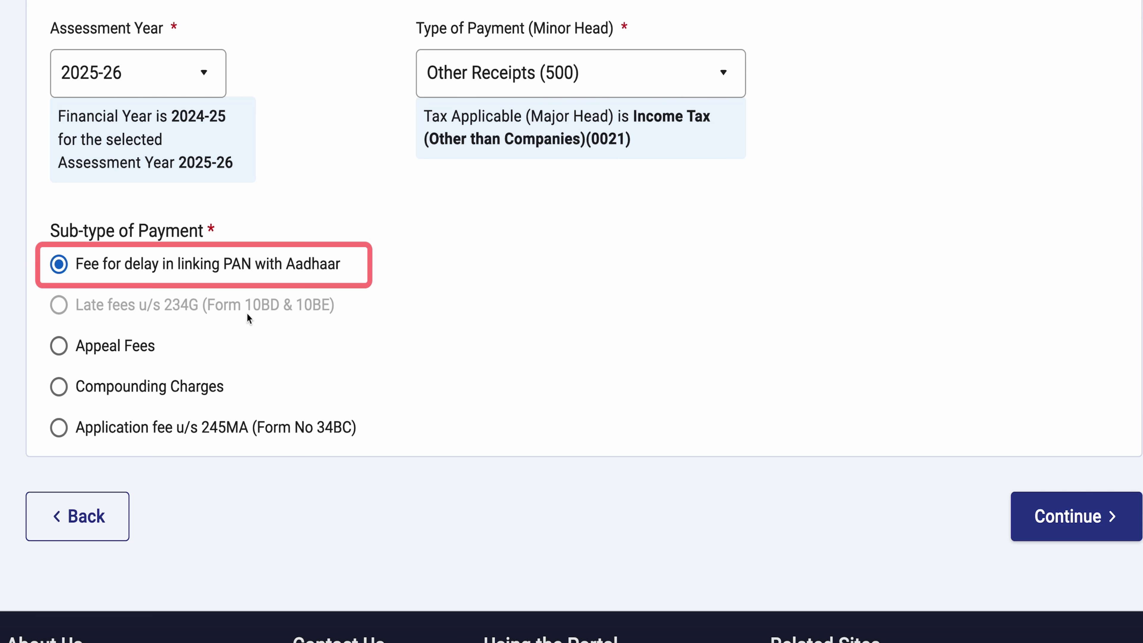
{"action": "left_click", "coordinate": [1081, 523]}
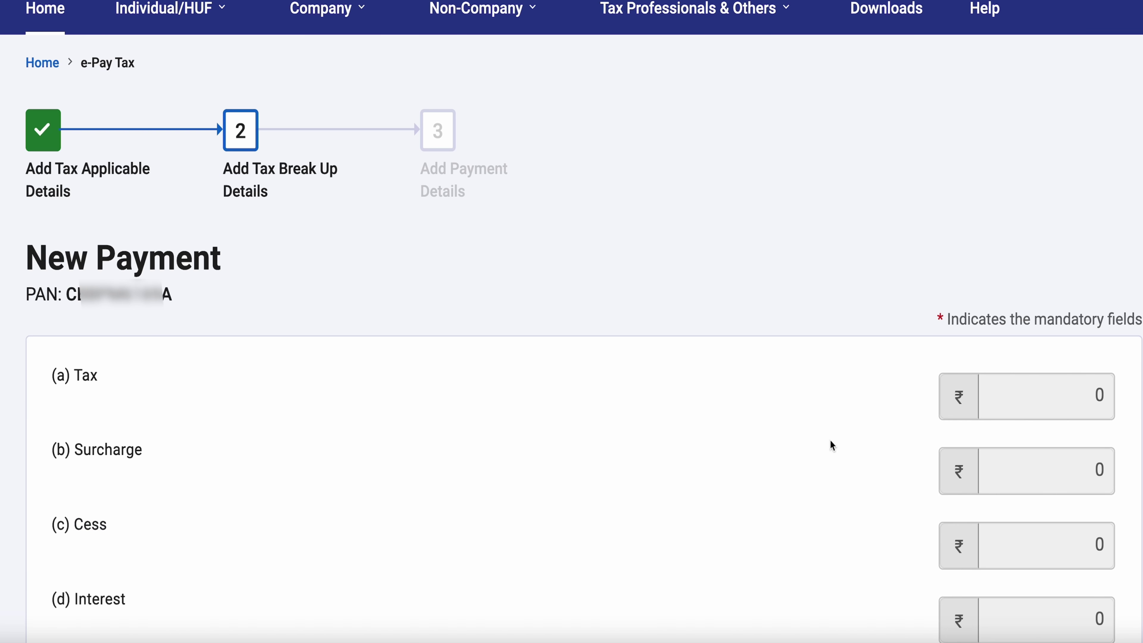
{"action": "scroll", "coordinate": [659, 244], "scroll_direction": "down", "scroll_amount": 2}
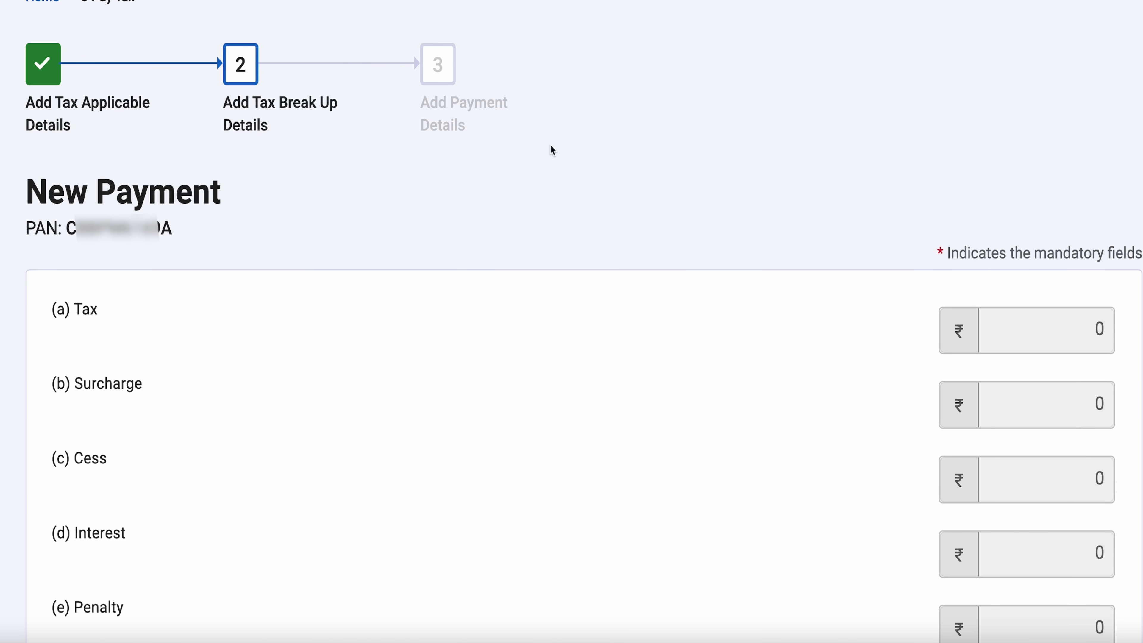
{"action": "scroll", "coordinate": [483, 315], "scroll_direction": "down", "scroll_amount": 3}
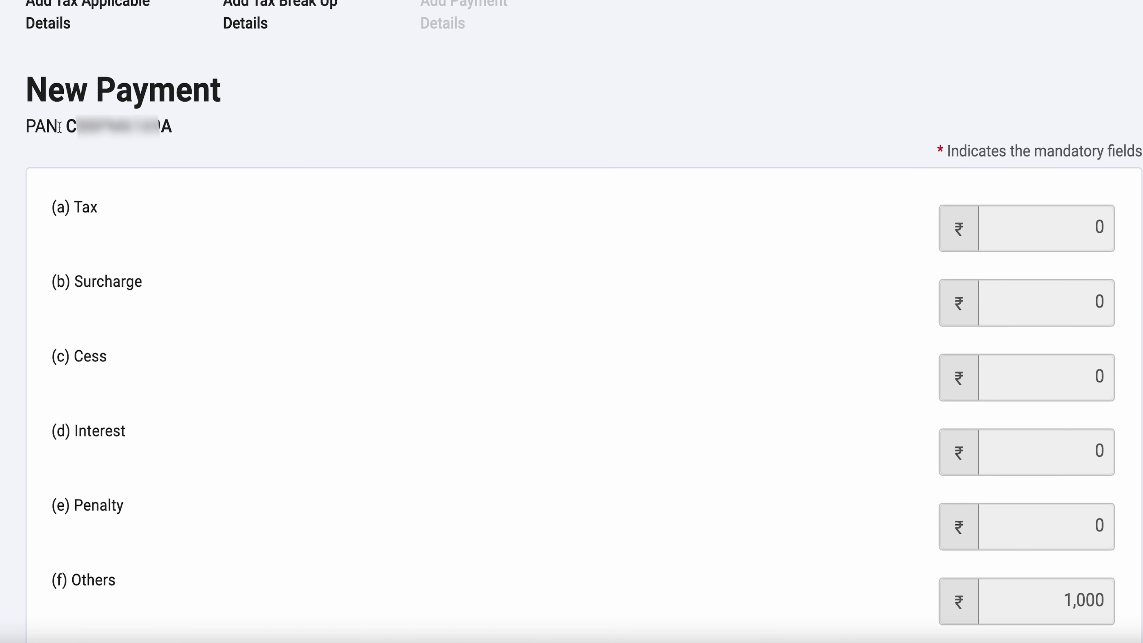
{"action": "left_click_drag", "start_coordinate": [58, 127], "coordinate": [213, 135]}
{"action": "left_click", "coordinate": [670, 311]}
{"action": "scroll", "coordinate": [675, 315], "scroll_direction": "down", "scroll_amount": 9}
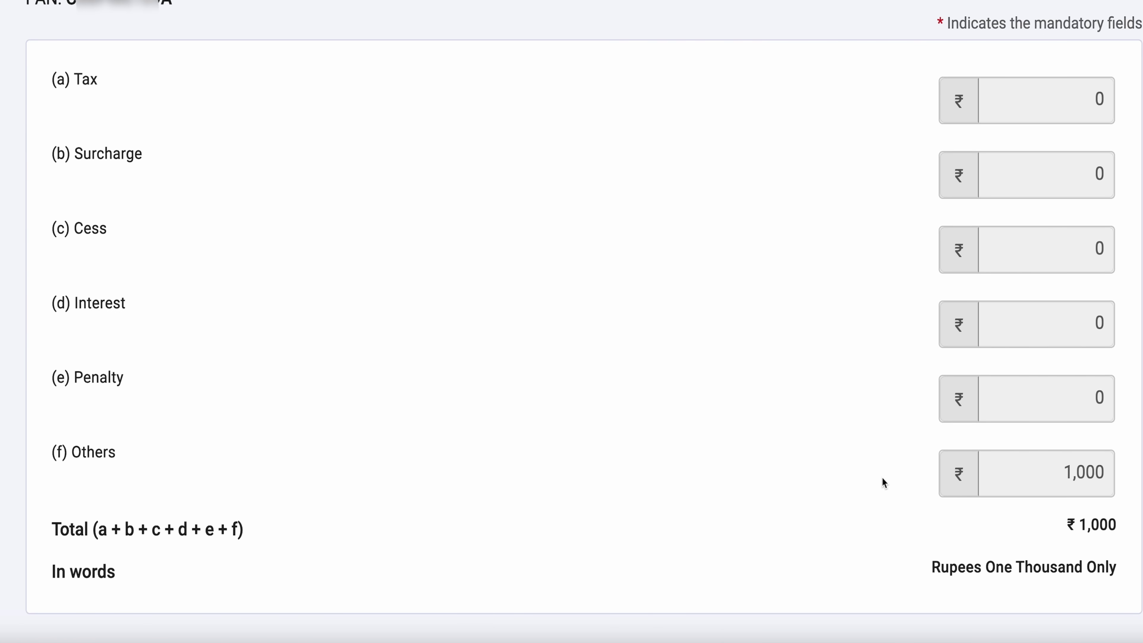
{"action": "scroll", "coordinate": [882, 477], "scroll_direction": "down", "scroll_amount": 8}
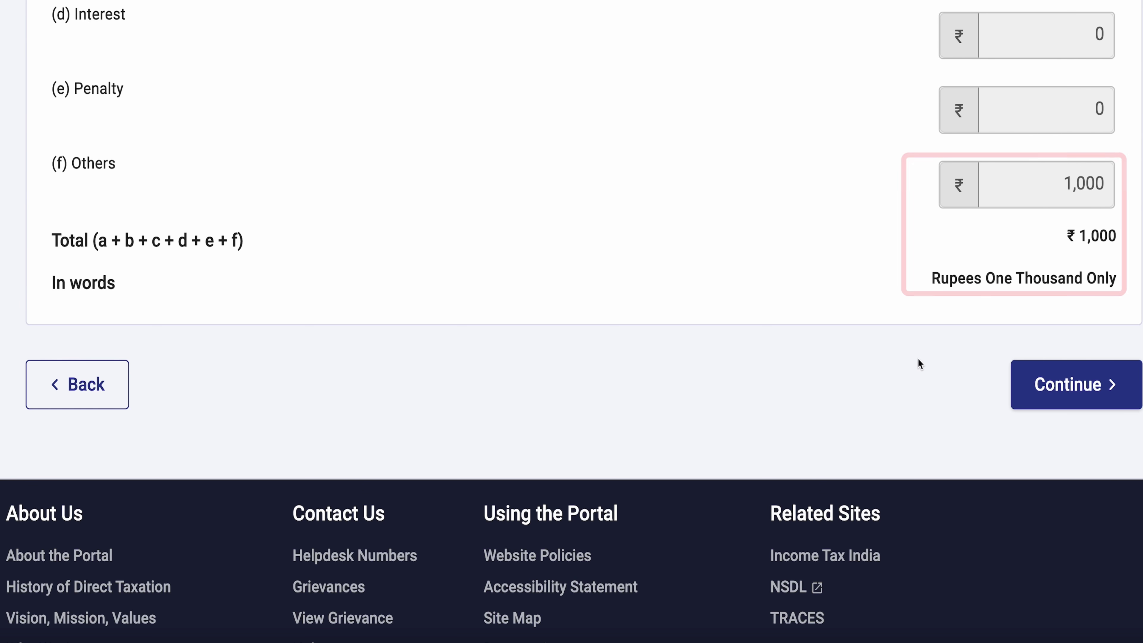
Step: Confirm the ₹1,000 tax break-up and move on to the payment details
{"action": "left_click", "coordinate": [1070, 390]}
{"action": "scroll", "coordinate": [675, 299], "scroll_direction": "down", "scroll_amount": 1}
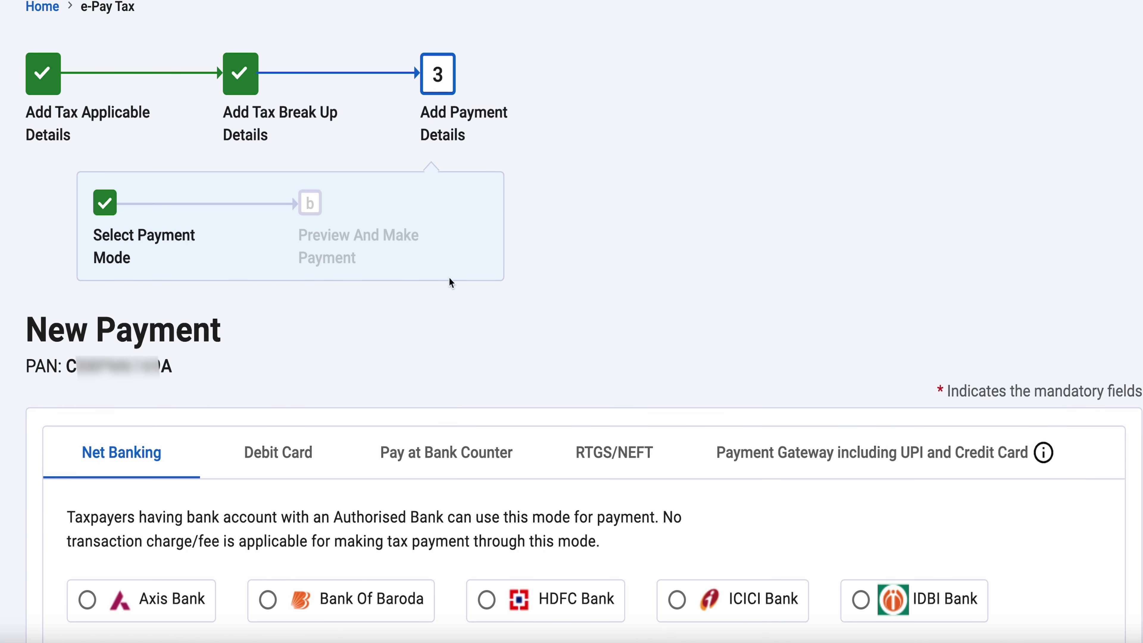
{"action": "scroll", "coordinate": [622, 272], "scroll_direction": "down", "scroll_amount": 3}
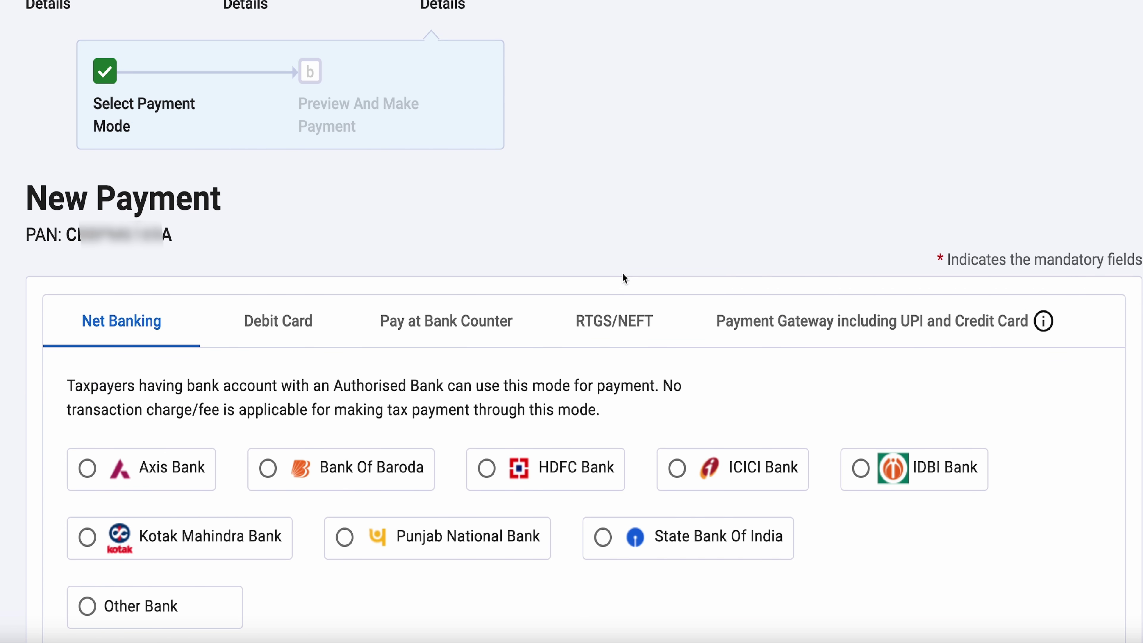
{"action": "scroll", "coordinate": [309, 261], "scroll_direction": "down", "scroll_amount": 2}
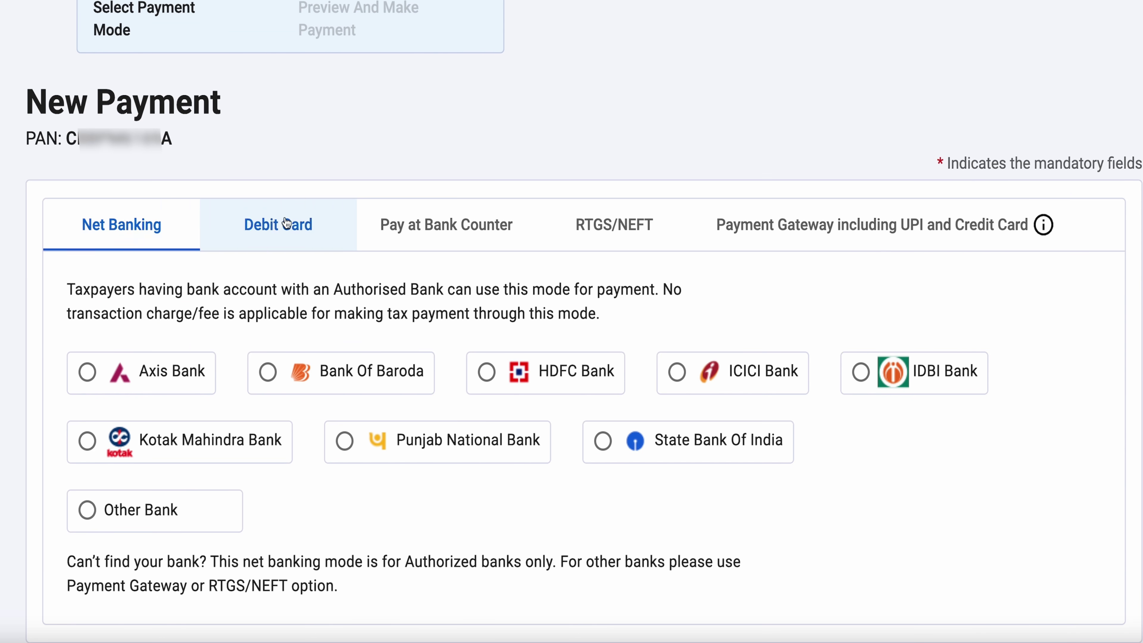
{"action": "scroll", "coordinate": [306, 268], "scroll_direction": "down", "scroll_amount": 1}
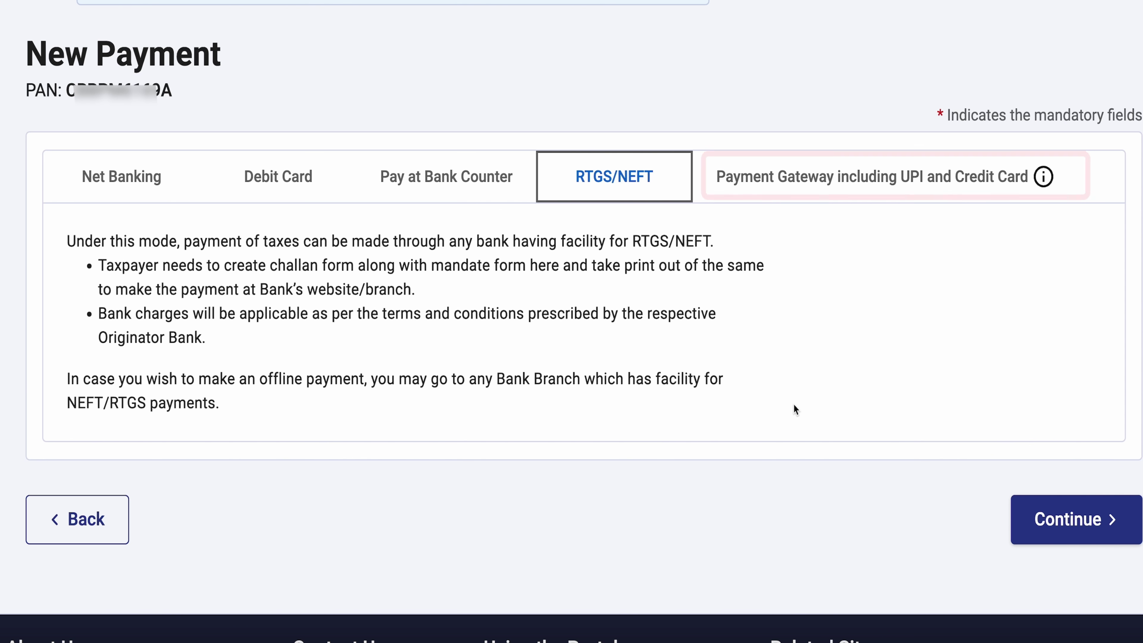
Step: Choose the Payment Gateway mode with Canara Bank and continue to the payment preview
{"action": "left_click", "coordinate": [760, 180]}
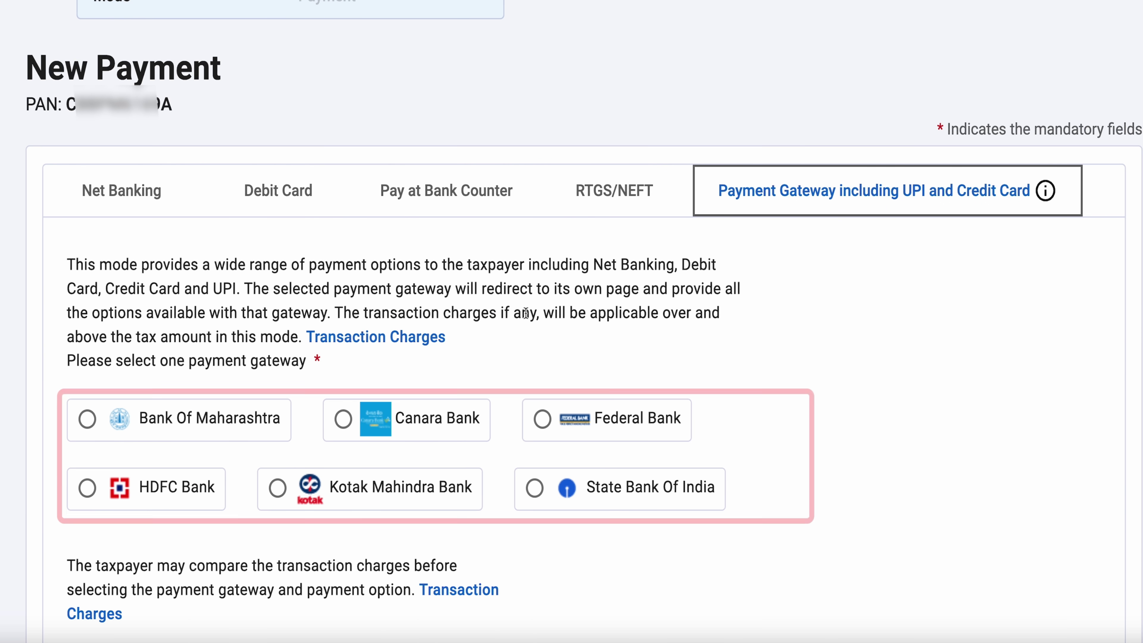
{"action": "scroll", "coordinate": [522, 315], "scroll_direction": "down", "scroll_amount": 2}
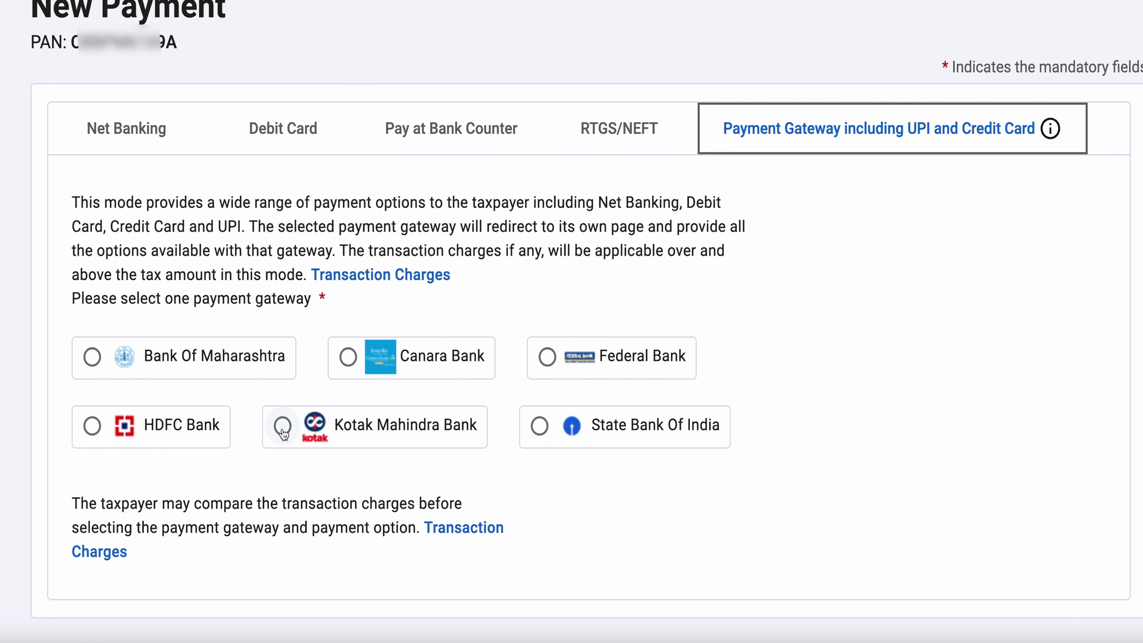
{"action": "left_click", "coordinate": [348, 357]}
{"action": "scroll", "coordinate": [503, 462], "scroll_direction": "down", "scroll_amount": 3}
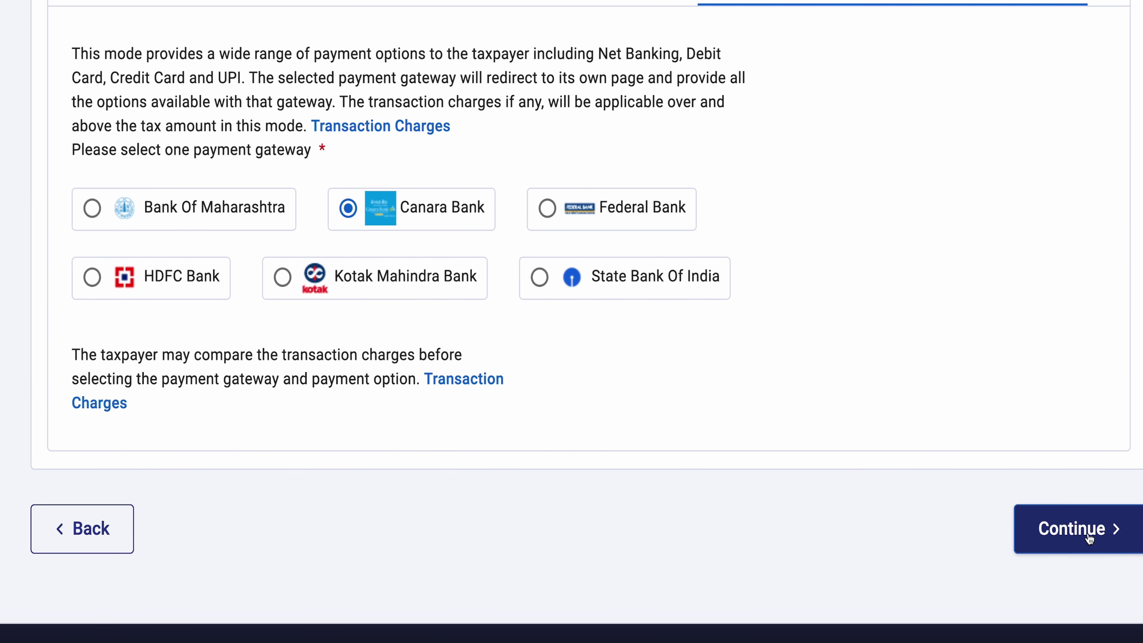
{"action": "left_click", "coordinate": [1088, 535]}
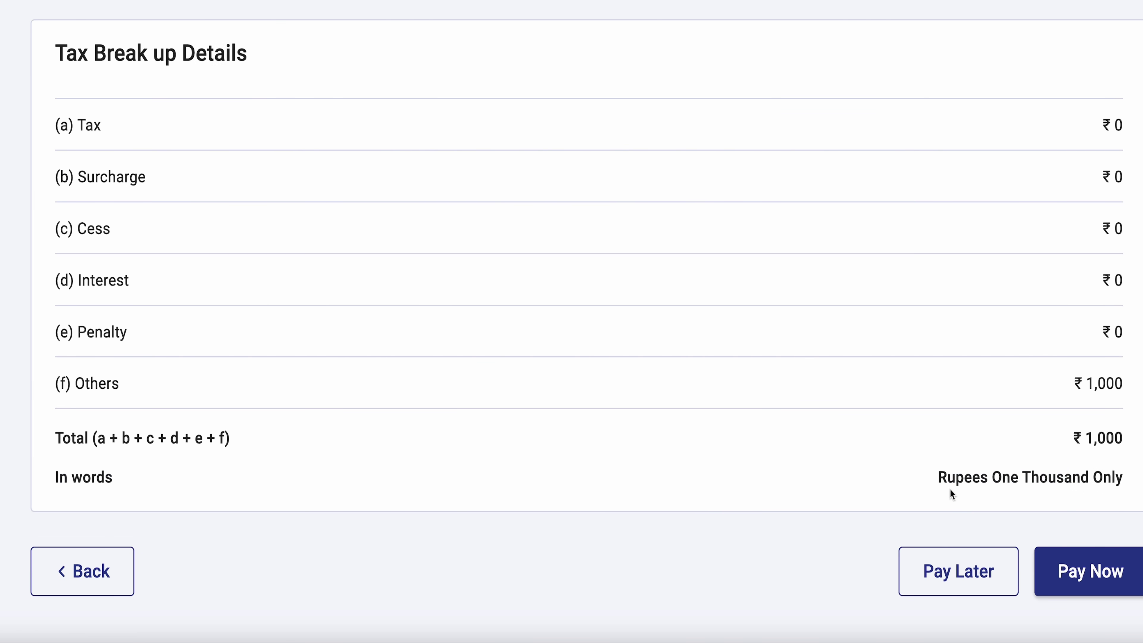
Step: Choose Pay Now, agree to the terms and conditions, and submit the ₹1,000 payment to Canara Bank
{"action": "left_click", "coordinate": [1101, 579]}
{"action": "scroll", "coordinate": [676, 323], "scroll_direction": "down", "scroll_amount": 15}
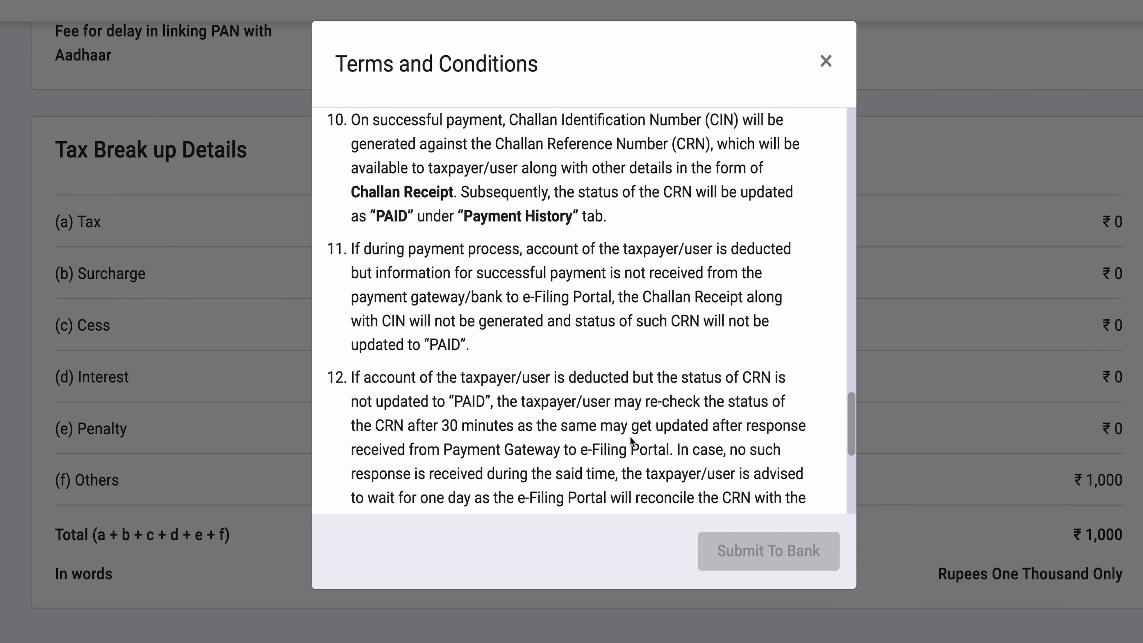
{"action": "scroll", "coordinate": [629, 436], "scroll_direction": "down", "scroll_amount": 6}
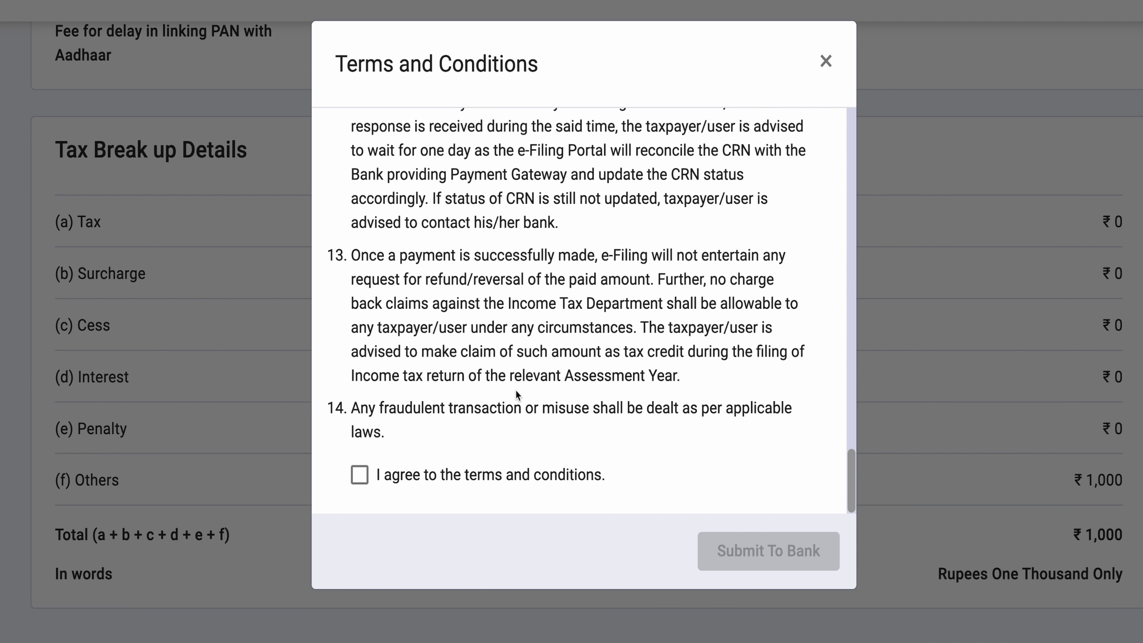
{"action": "left_click", "coordinate": [359, 476]}
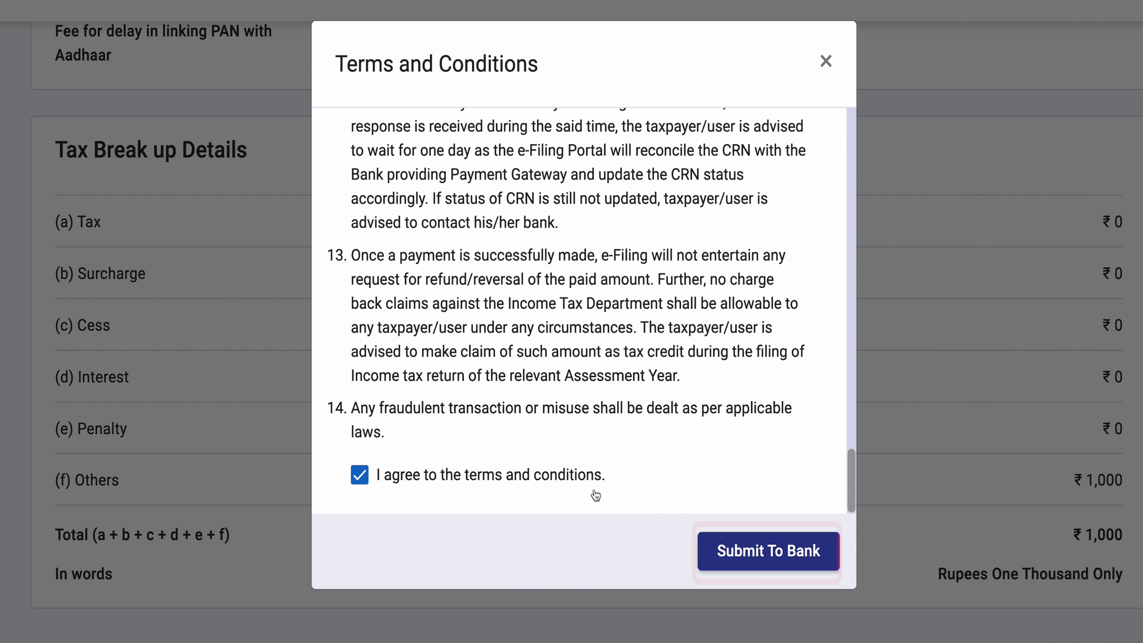
{"action": "left_click", "coordinate": [767, 558]}
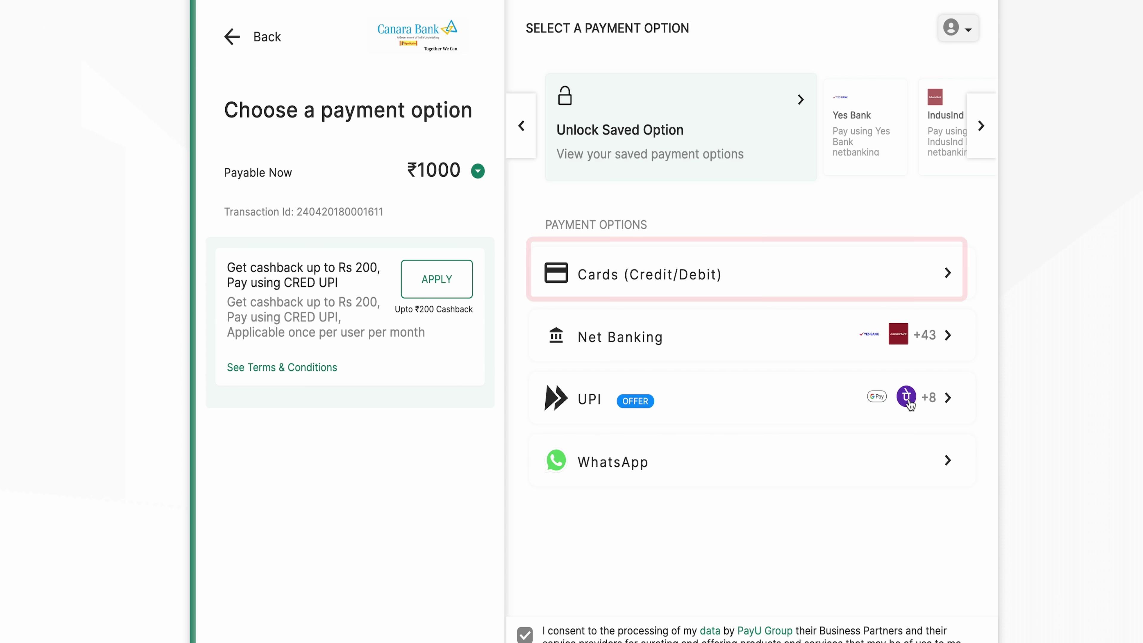
Step: Pay the ₹1000 challan on the Canara Bank gateway with a credit or debit card
{"action": "left_click", "coordinate": [653, 276]}
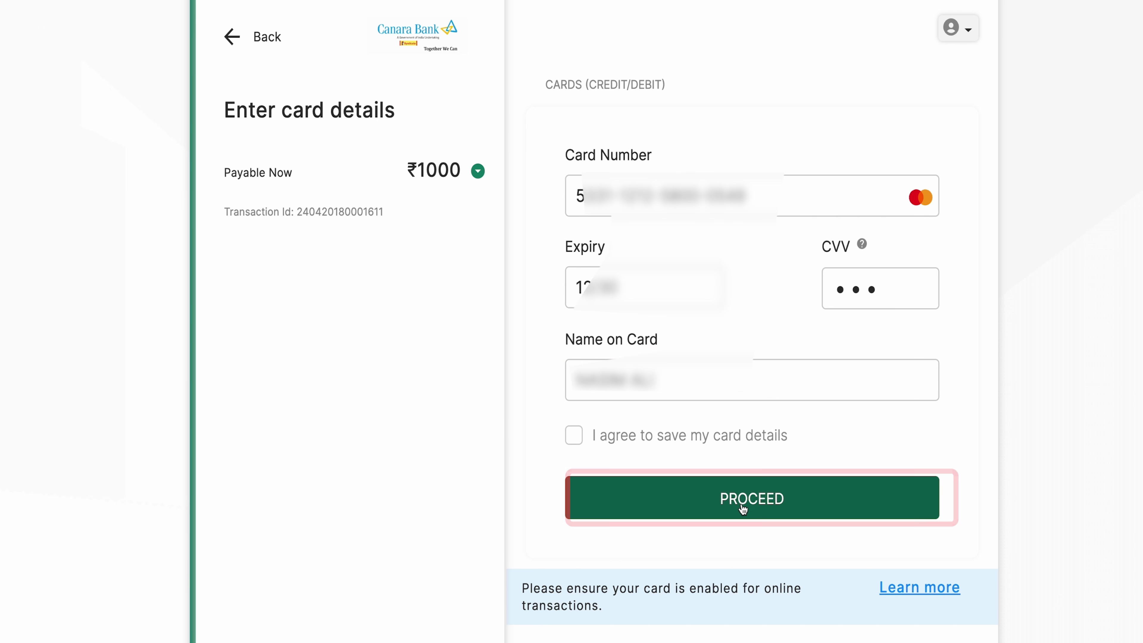
{"action": "left_click", "coordinate": [742, 508]}
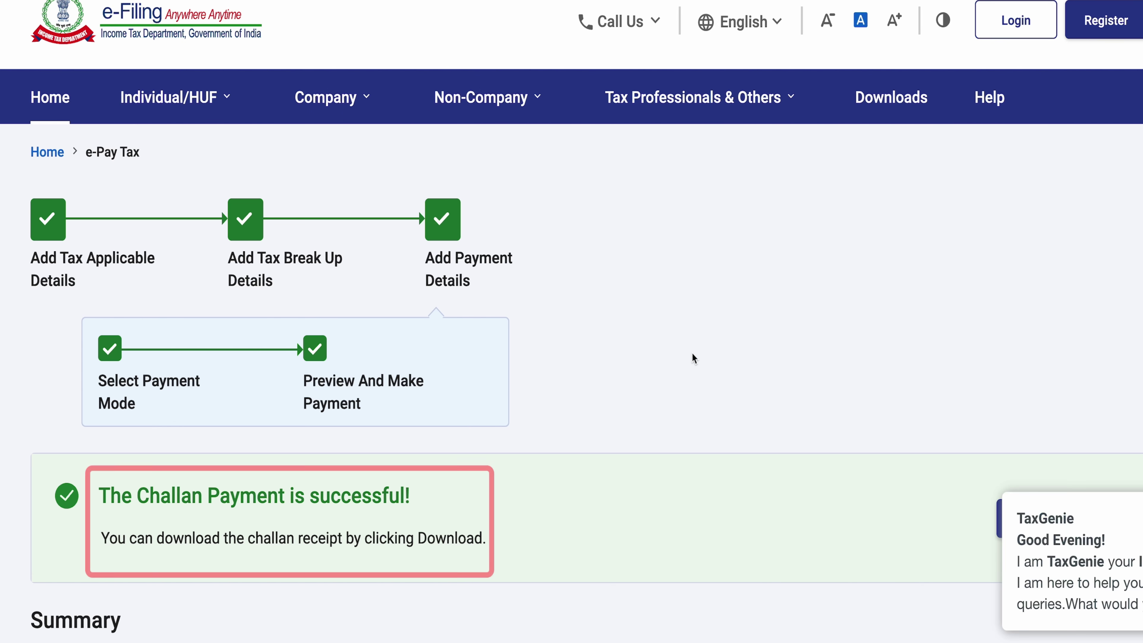
Step: Download and review the ₹1,000 challan receipt, then return to the portal home page
{"action": "scroll", "coordinate": [132, 316], "scroll_direction": "down", "scroll_amount": 4}
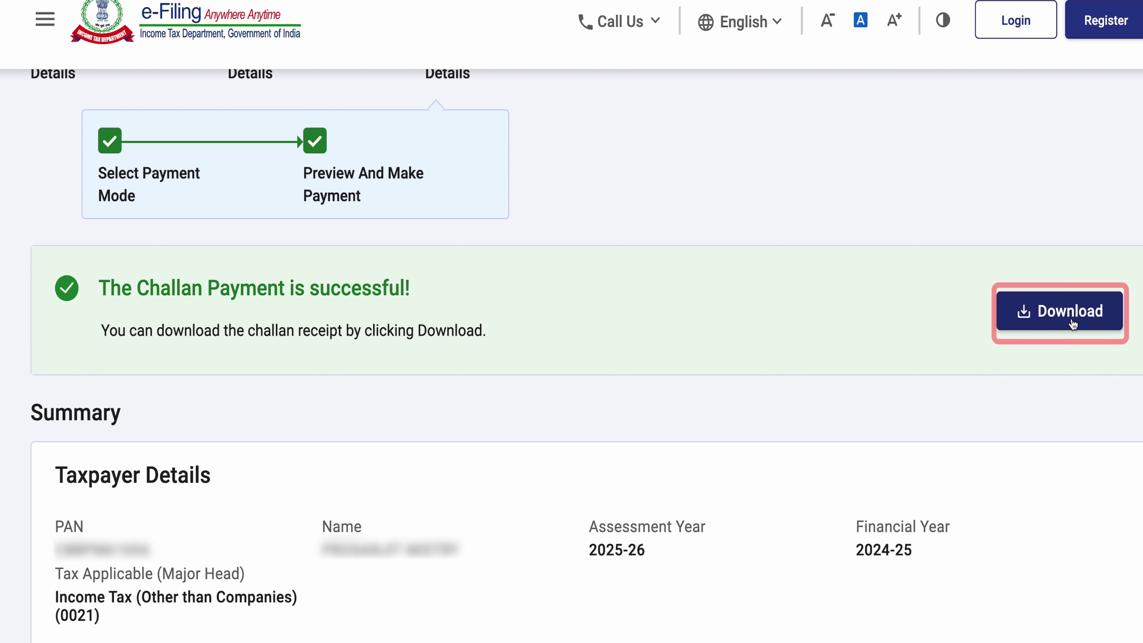
{"action": "left_click", "coordinate": [1073, 323]}
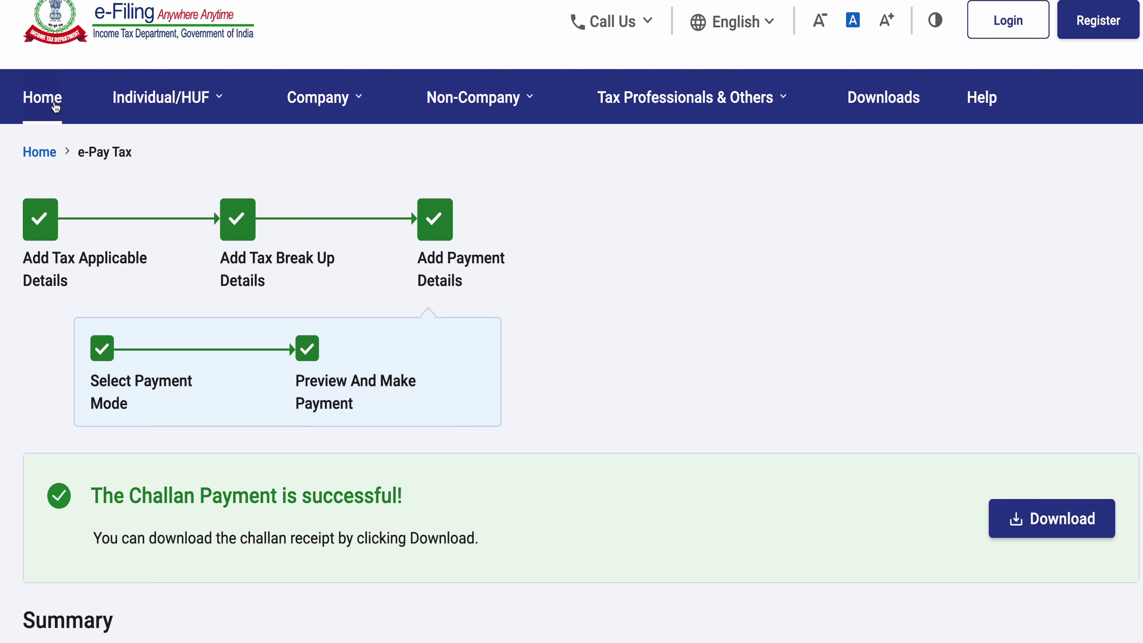
{"action": "left_click", "coordinate": [56, 107]}
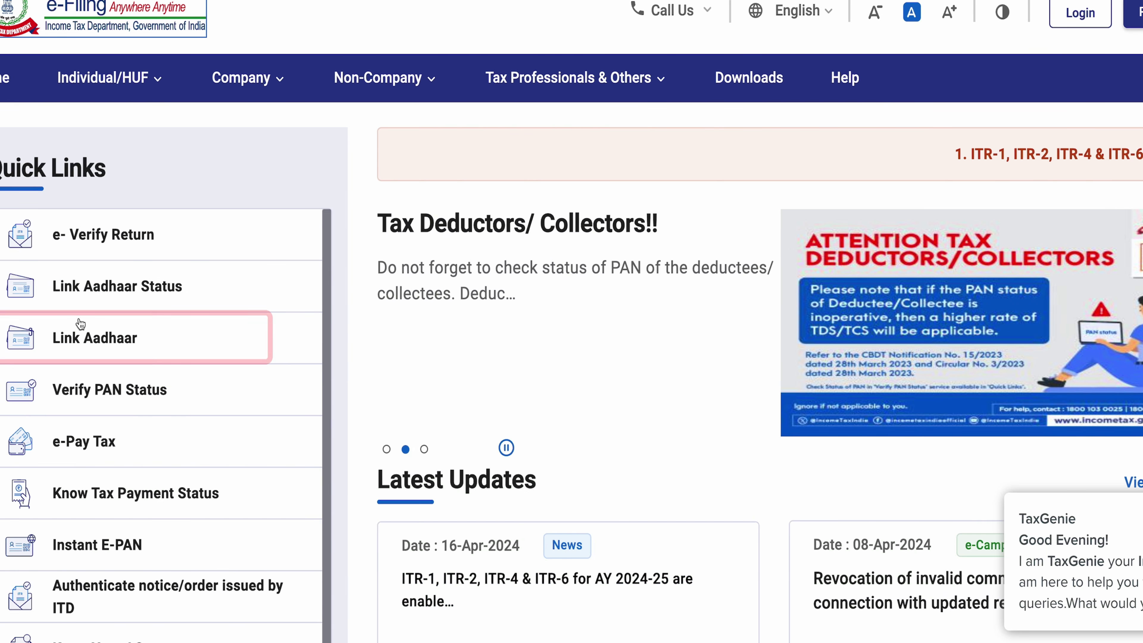
Step: From Quick Links, enter the PAN and Aadhaar number in Link Aadhaar and validate against the paid ₹1,000 fee
{"action": "left_click", "coordinate": [114, 346]}
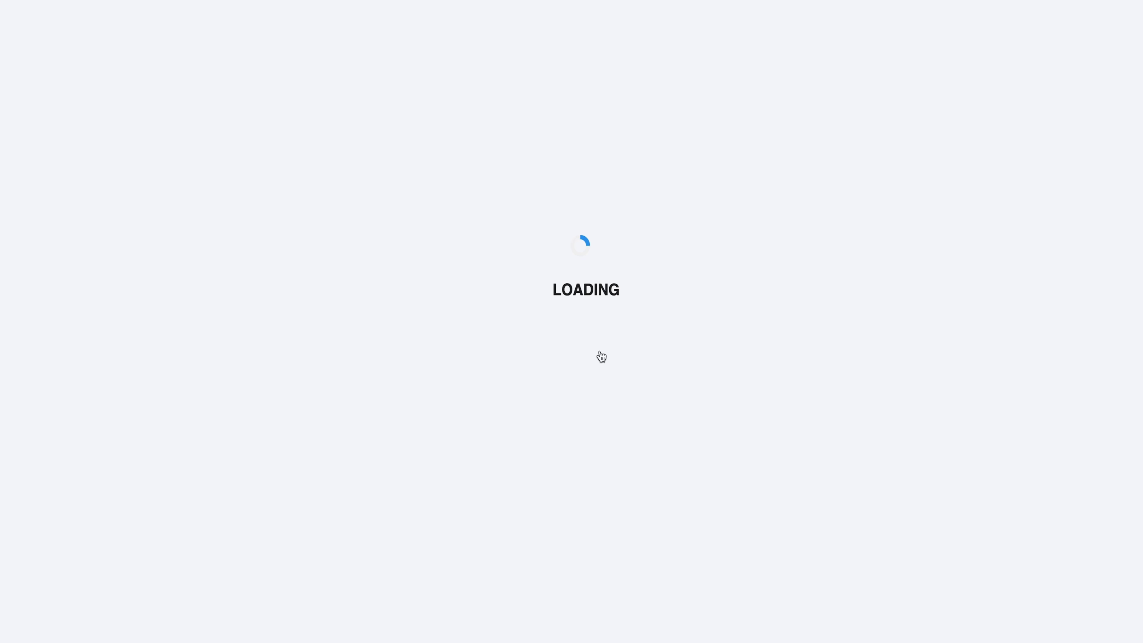
{"action": "left_click", "coordinate": [166, 489]}
{"action": "left_click", "coordinate": [210, 595]}
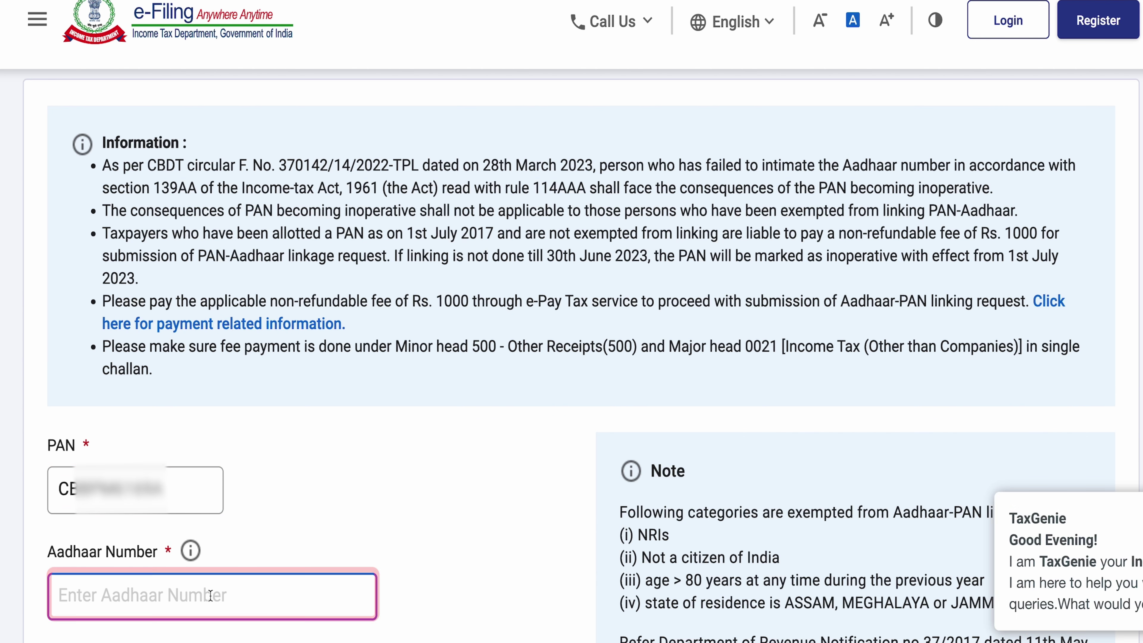
{"action": "type", "text": "8"}
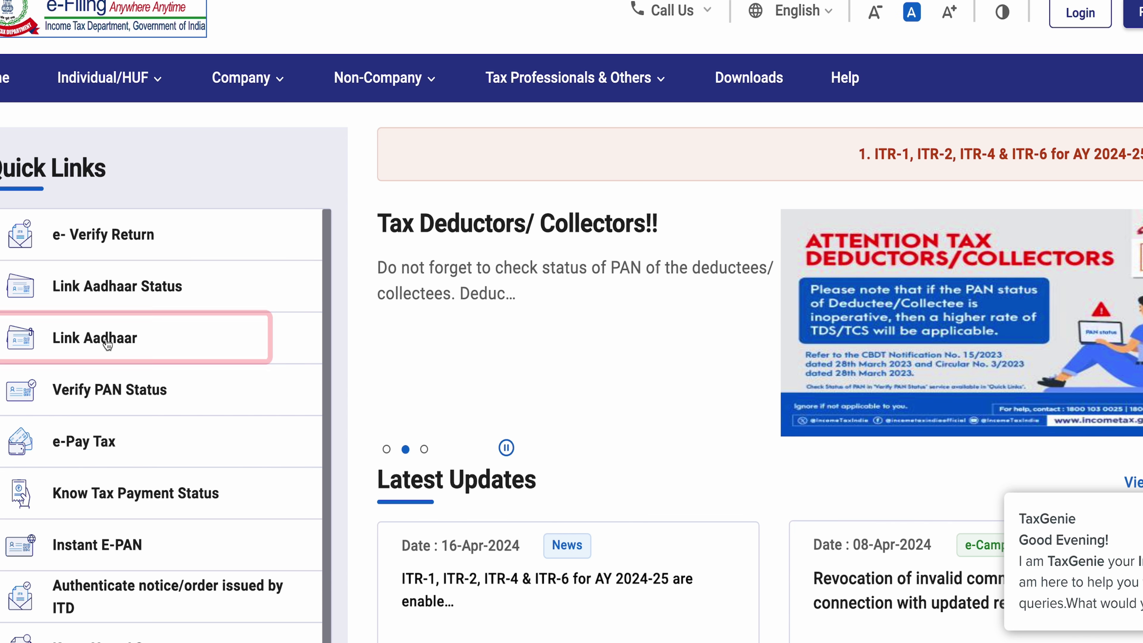
{"action": "left_click", "coordinate": [112, 340]}
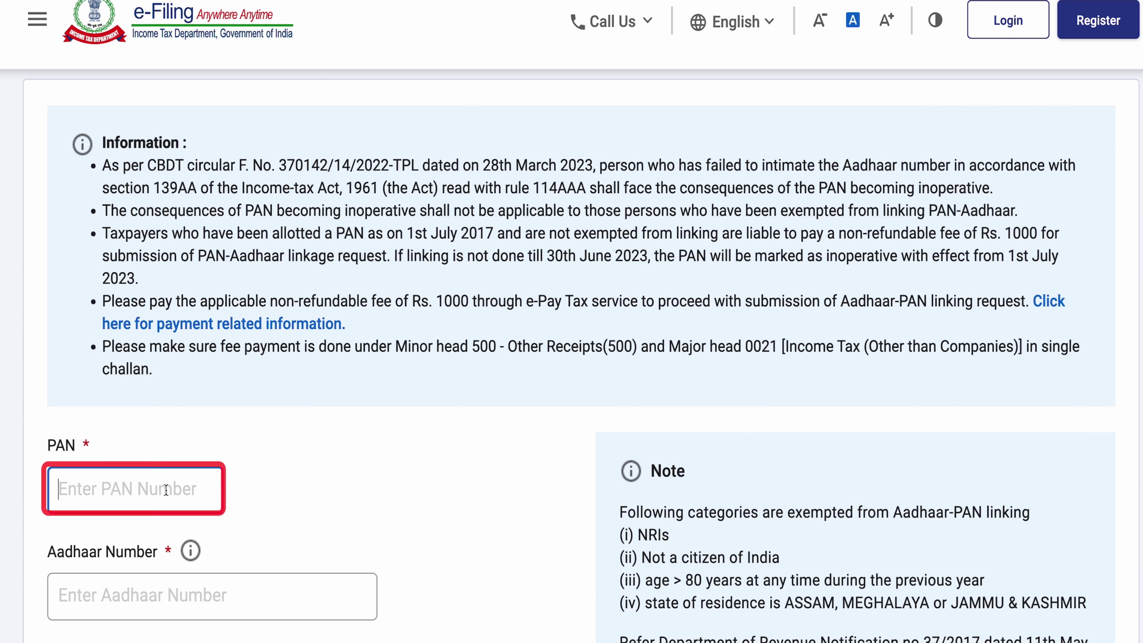
{"action": "left_click", "coordinate": [210, 595]}
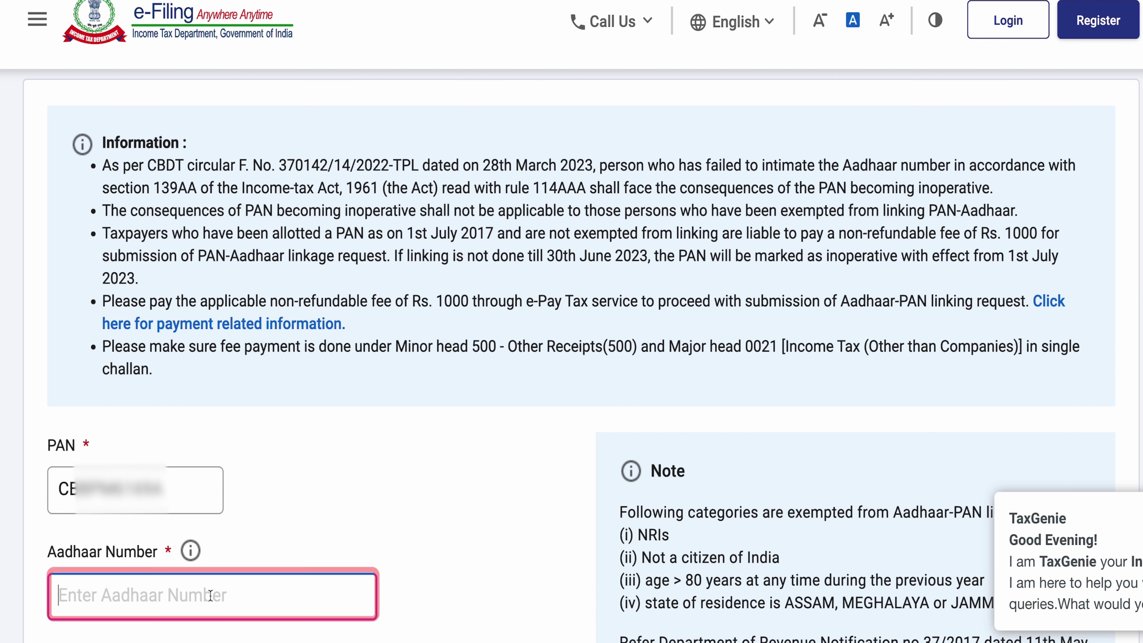
{"action": "type", "text": "8"}
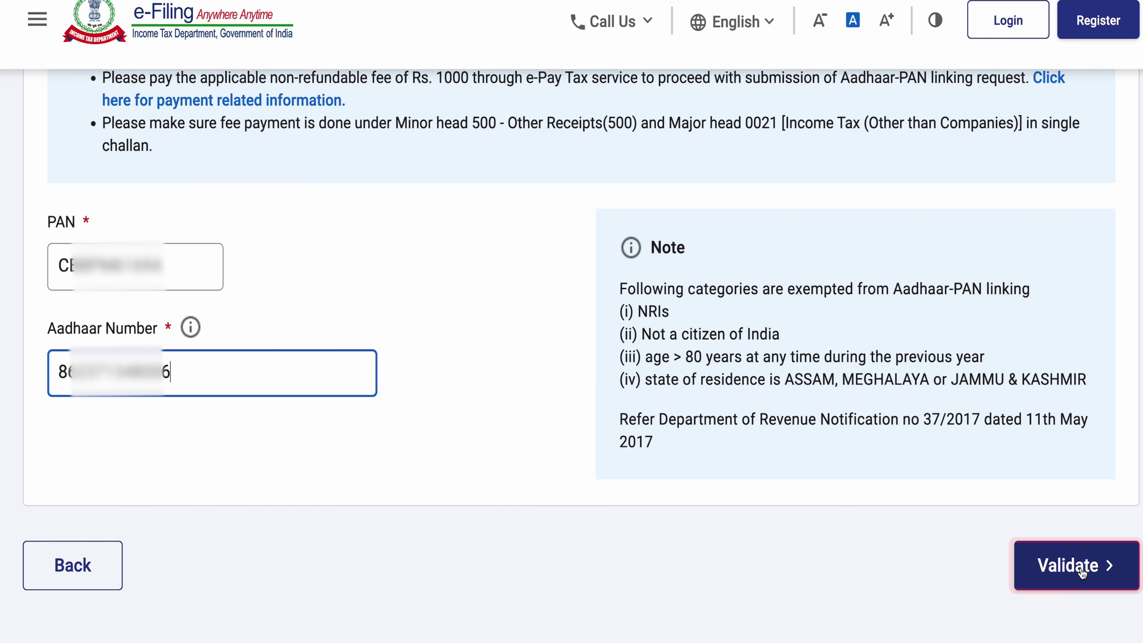
{"action": "left_click", "coordinate": [1084, 566]}
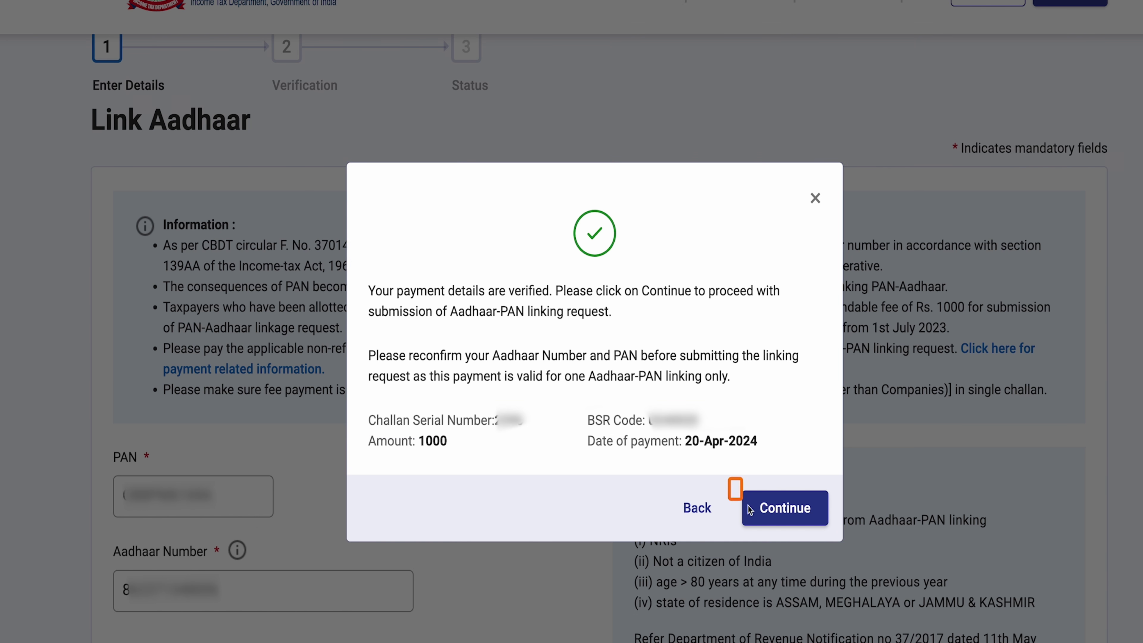
Step: Continue to the Link Aadhaar form, enter the mobile number, and tick the Aadhaar validation consent
{"action": "left_click", "coordinate": [785, 508]}
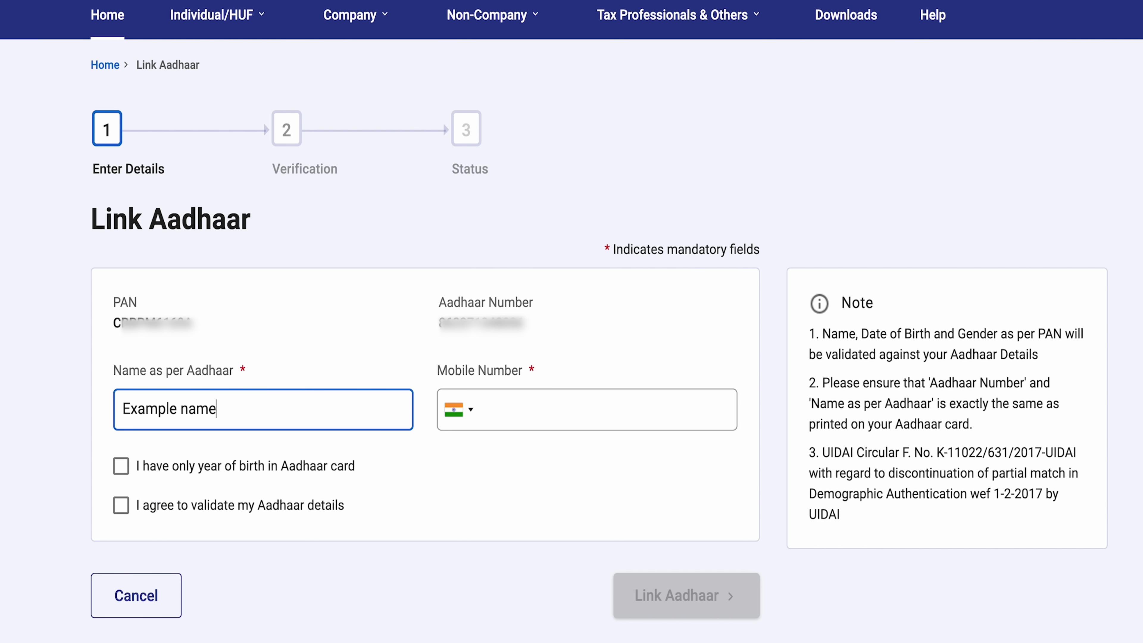
{"action": "left_click", "coordinate": [508, 412]}
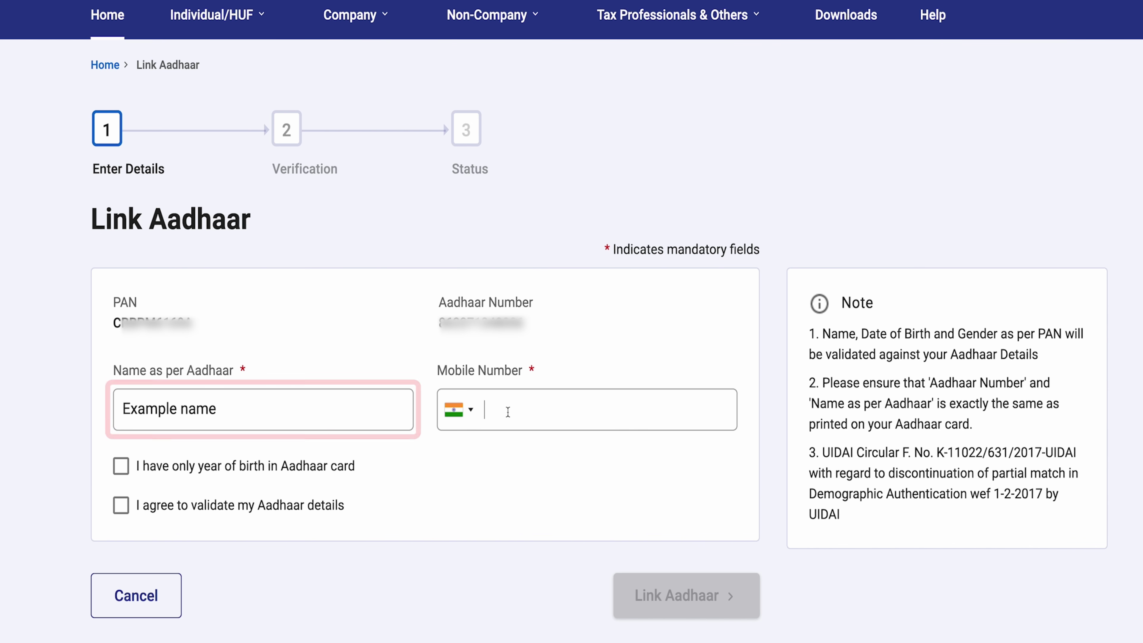
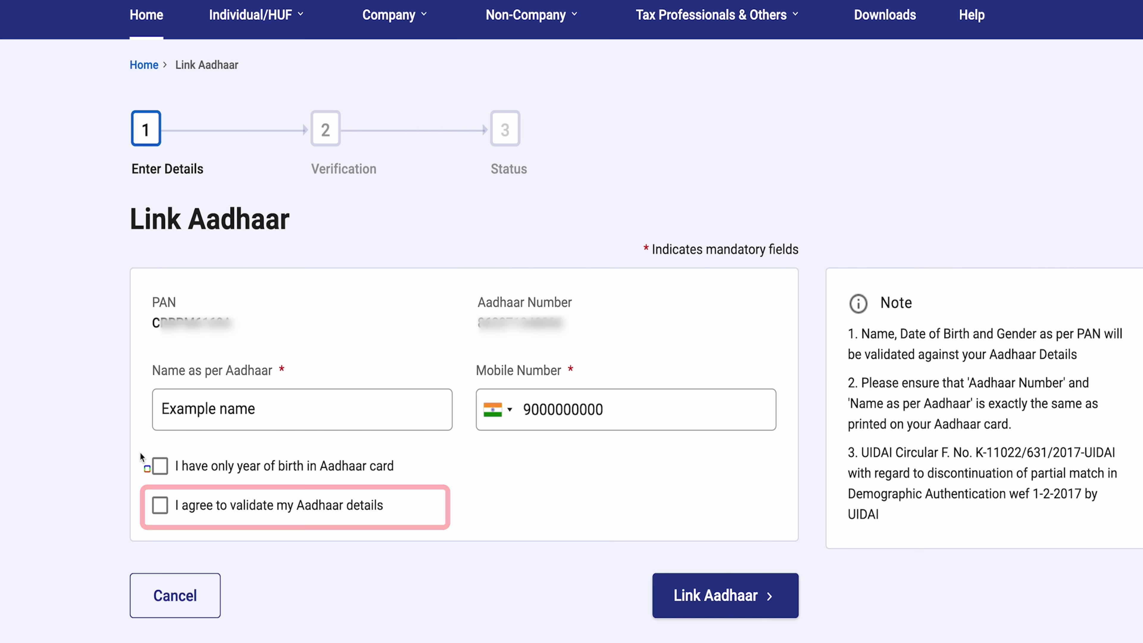
{"action": "left_click", "coordinate": [194, 516]}
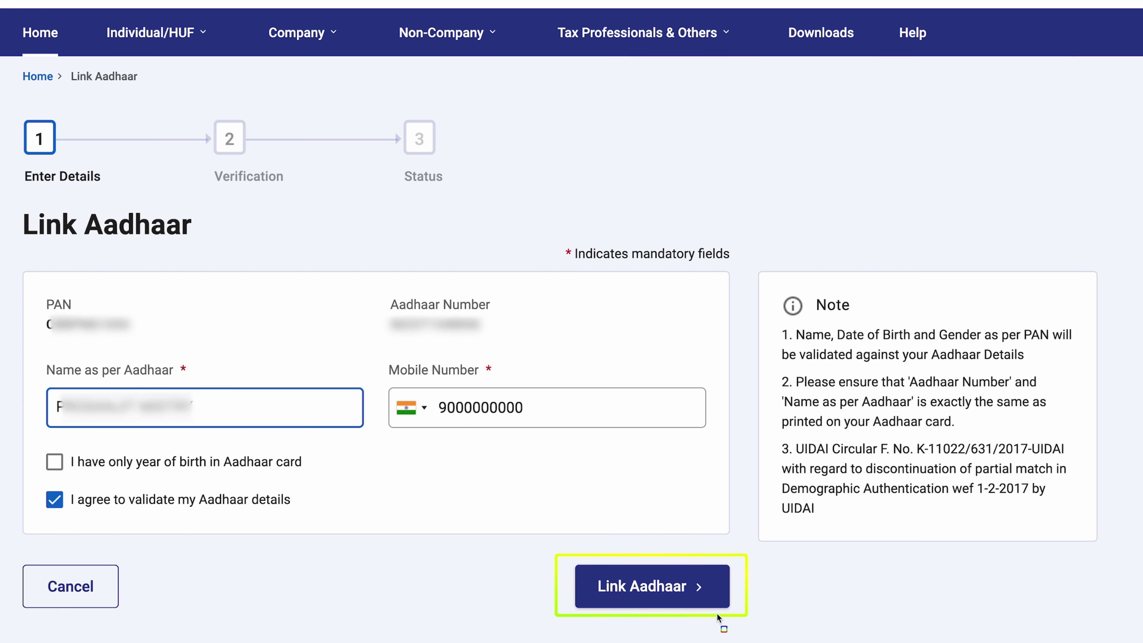
Step: Submit the Link Aadhaar details, then enter and validate the 6-digit mobile OTP
{"action": "left_click", "coordinate": [656, 588]}
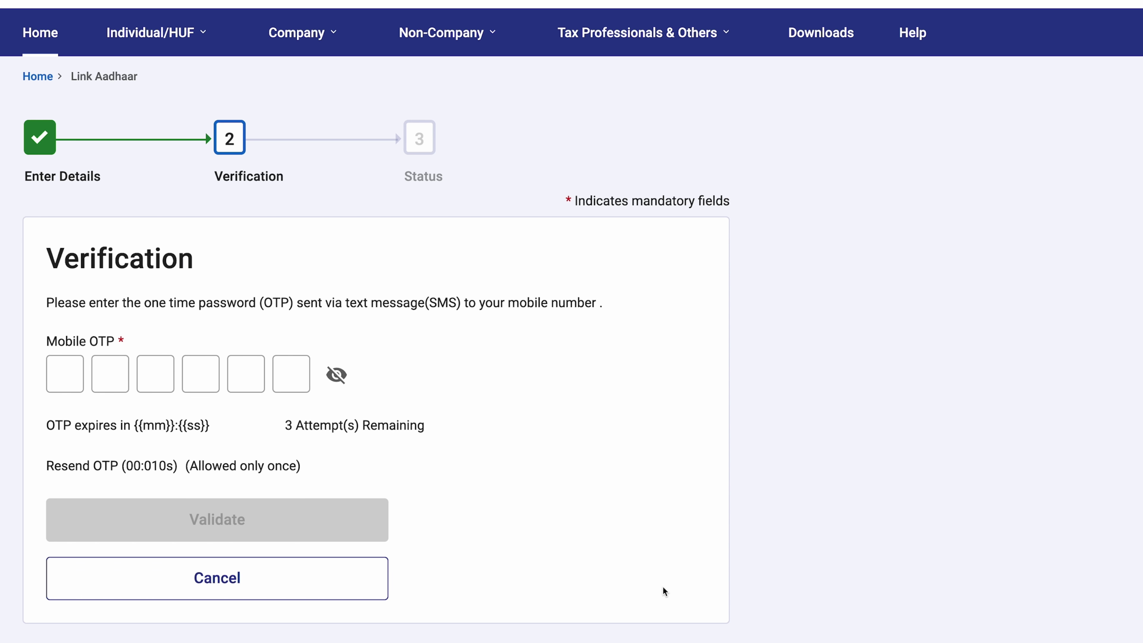
{"action": "left_click", "coordinate": [114, 388]}
{"action": "left_click", "coordinate": [50, 374]}
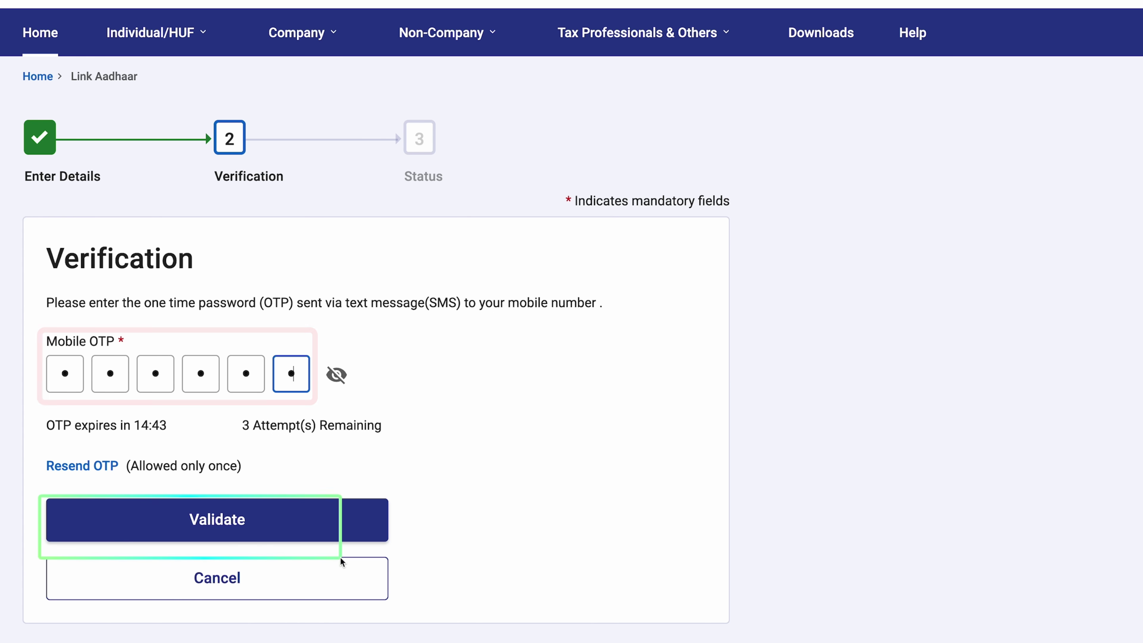
{"action": "left_click", "coordinate": [240, 529]}
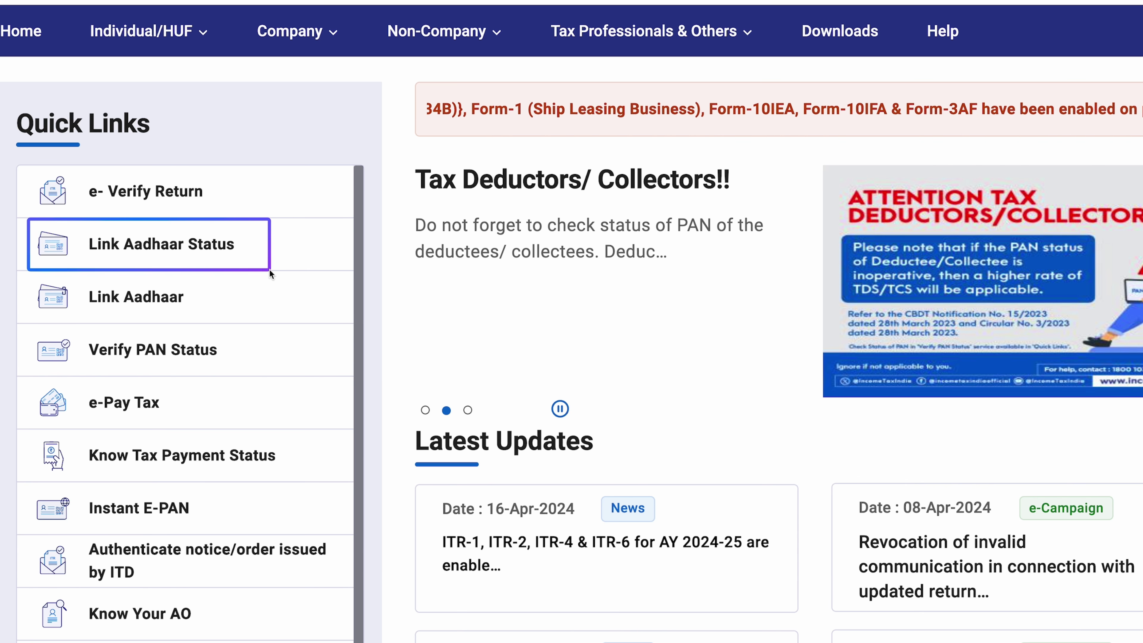
Step: Run Link Aadhaar Status from Quick Links and highlight the 'PAN already linked' message
{"action": "left_click", "coordinate": [192, 256]}
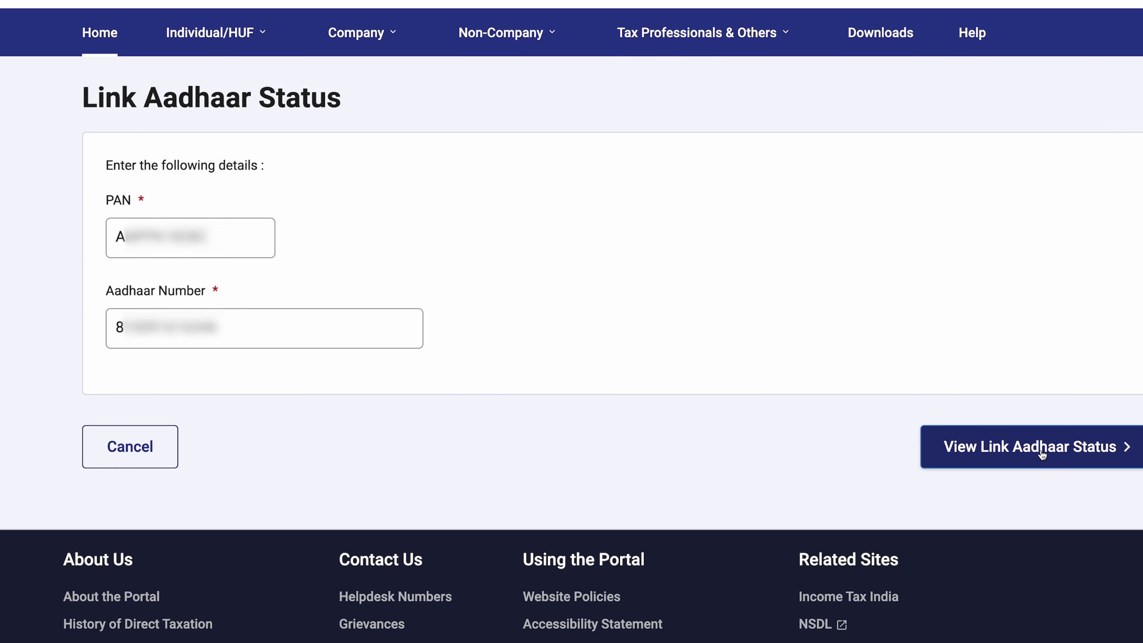
{"action": "left_click", "coordinate": [1042, 450]}
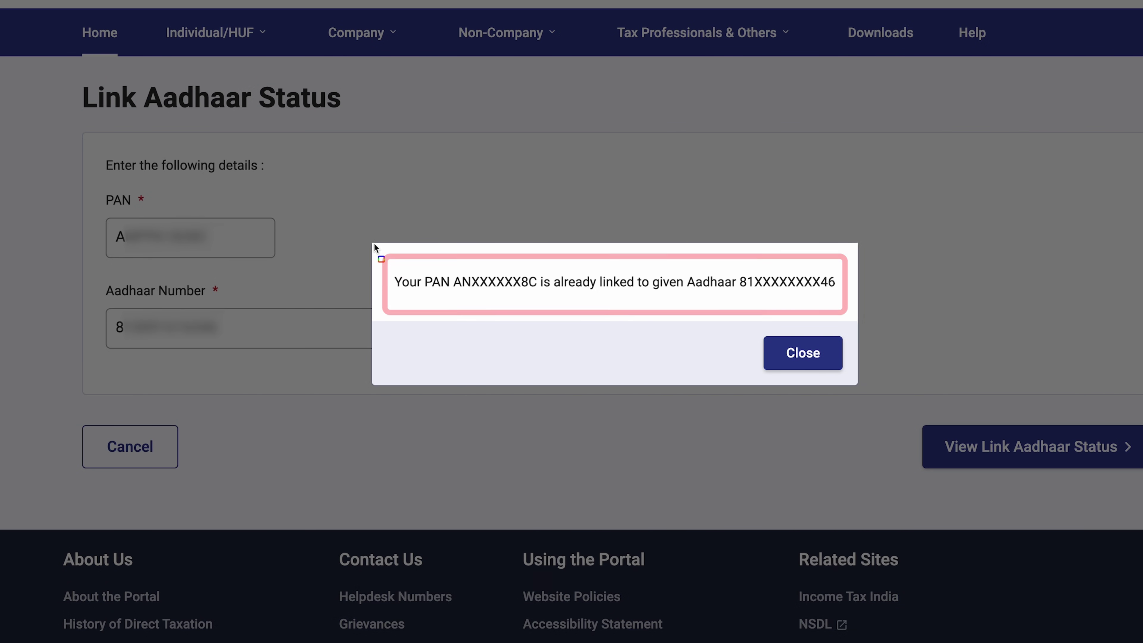
{"action": "mouse_move", "coordinate": [379, 250]}
{"action": "left_mouse_down"}
{"action": "mouse_move", "coordinate": [596, 307]}
{"action": "mouse_move", "coordinate": [831, 310]}
{"action": "left_mouse_up"}
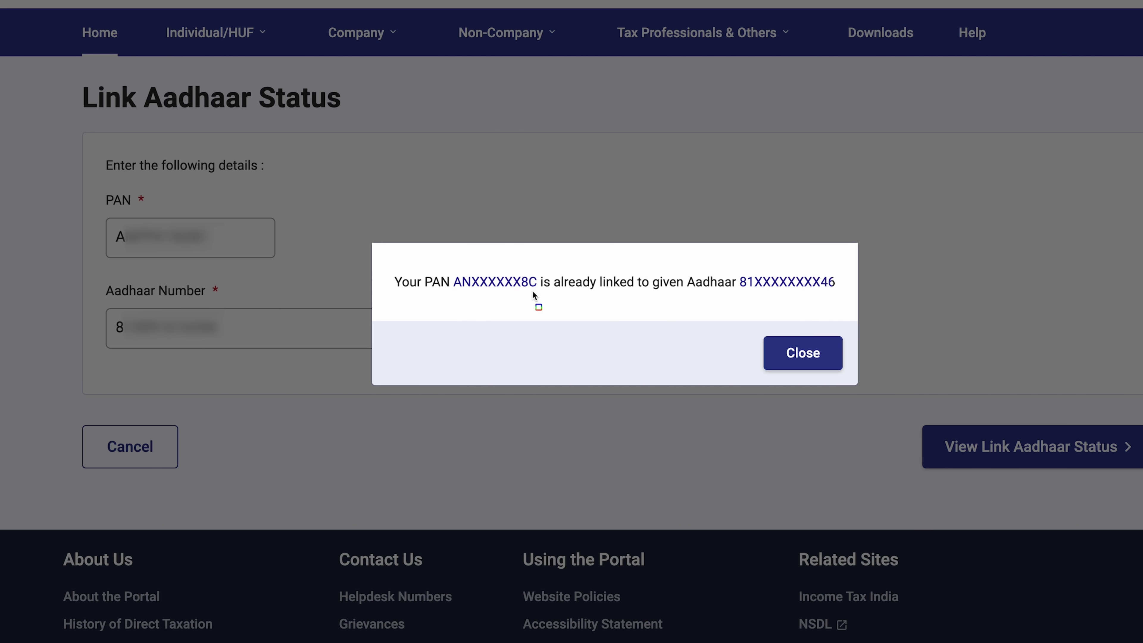
{"action": "mouse_move", "coordinate": [547, 270]}
{"action": "left_mouse_down"}
{"action": "mouse_move", "coordinate": [634, 292]}
{"action": "mouse_move", "coordinate": [734, 289]}
{"action": "left_mouse_up"}
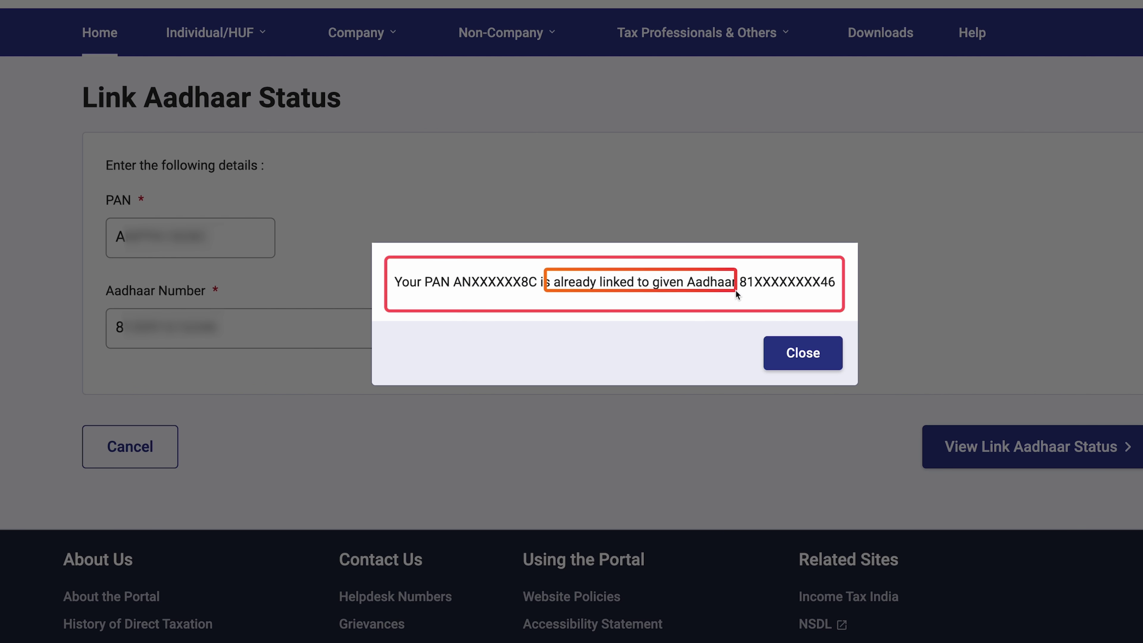